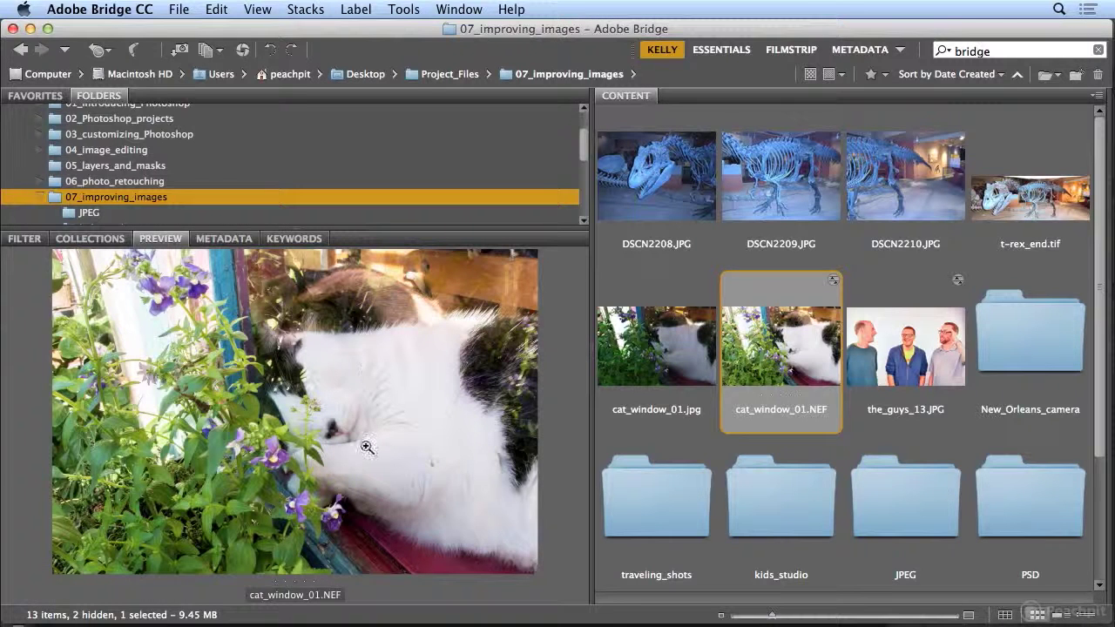
Step: Open cat_window_01.NEF in Camera Raw, hide the clipping warning, and crop off the left flowers (2780 × 2331)
double_click(782, 348)
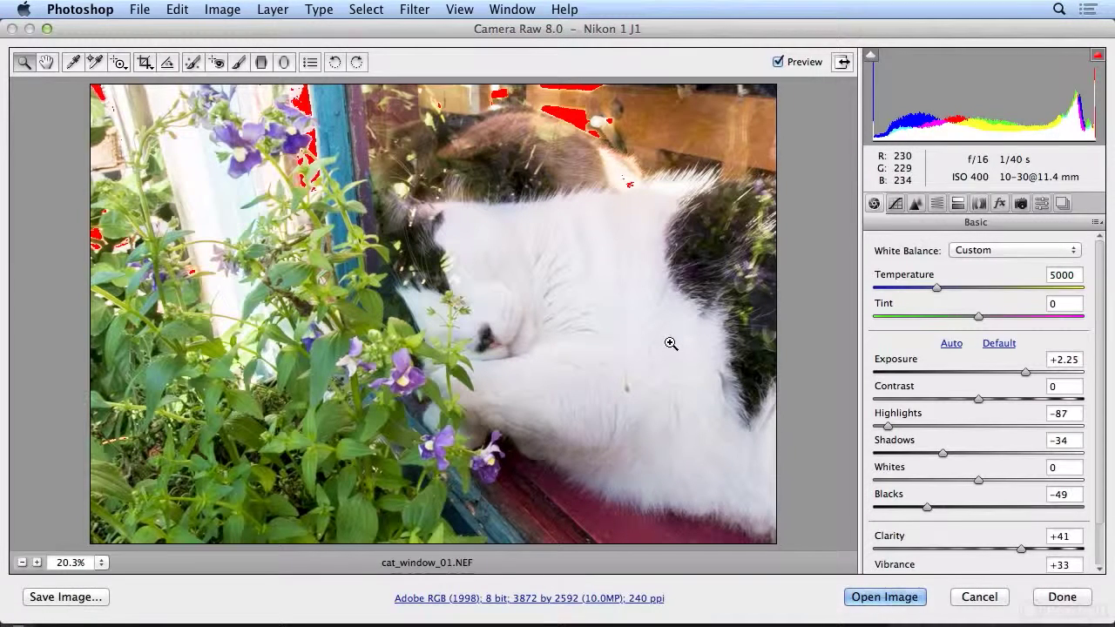
click(1097, 60)
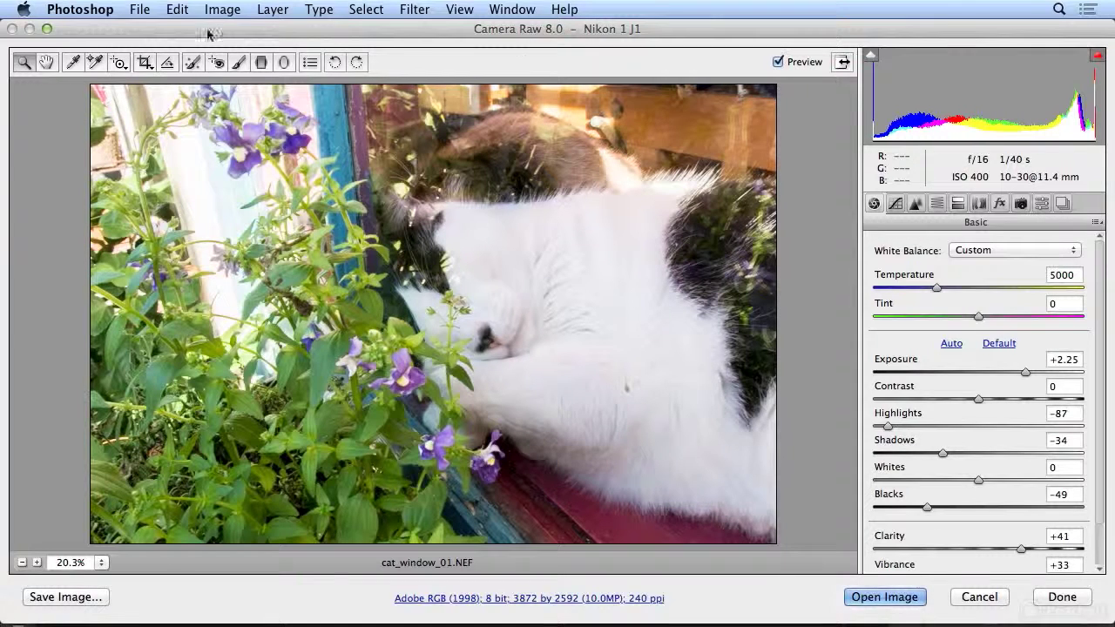
click(148, 65)
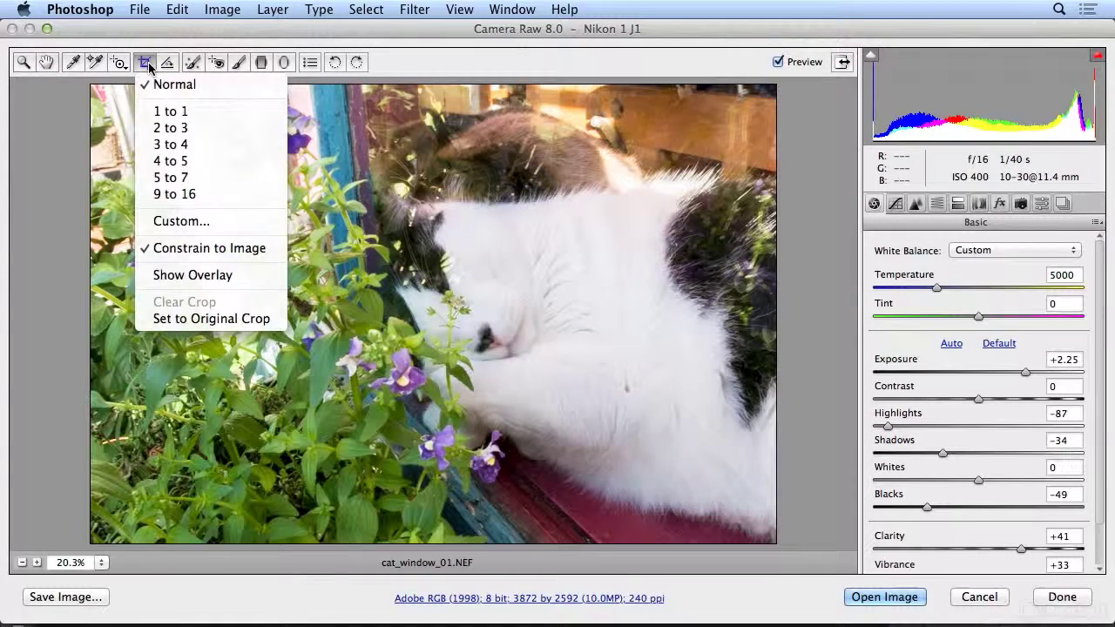
click(148, 65)
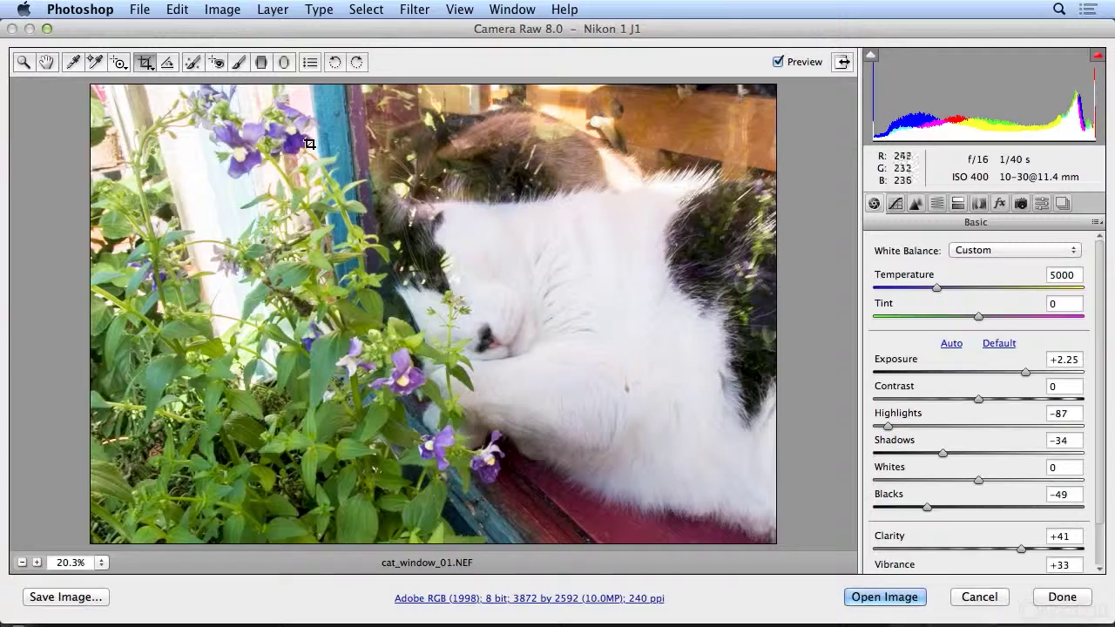
drag(283, 130, 787, 541)
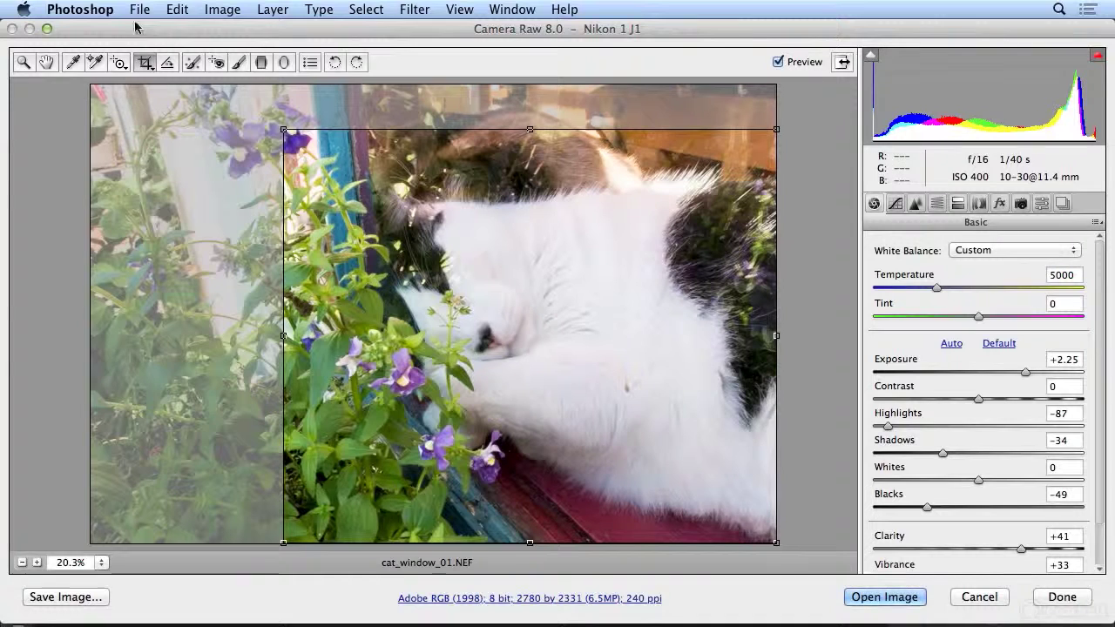
Step: Turn on the rule-of-thirds overlay and pull the top and left crop edges in
click(141, 67)
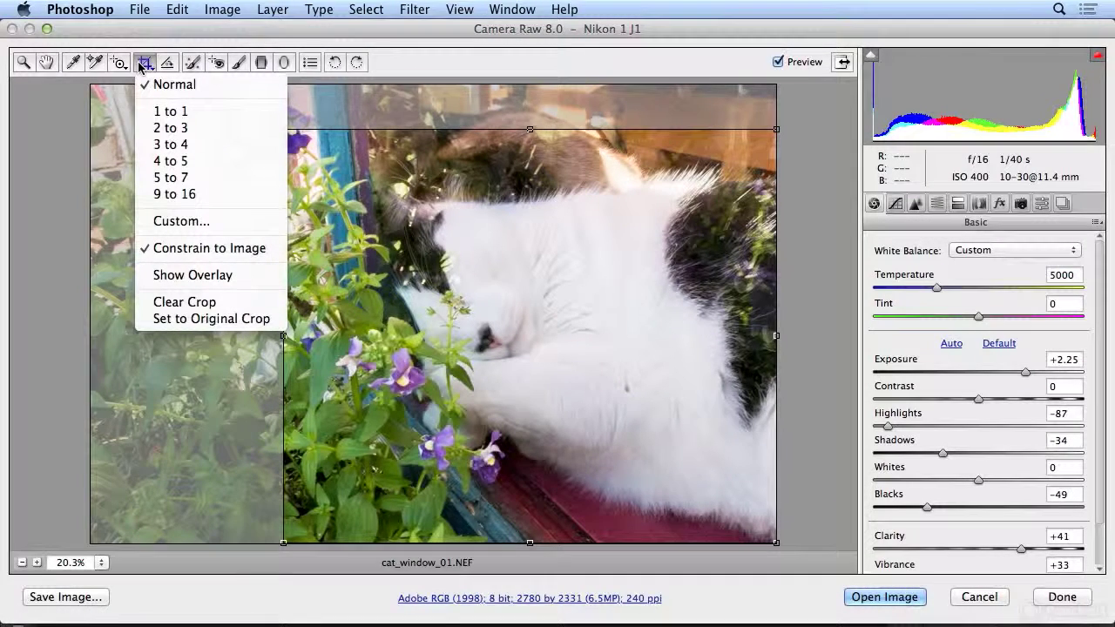
click(224, 276)
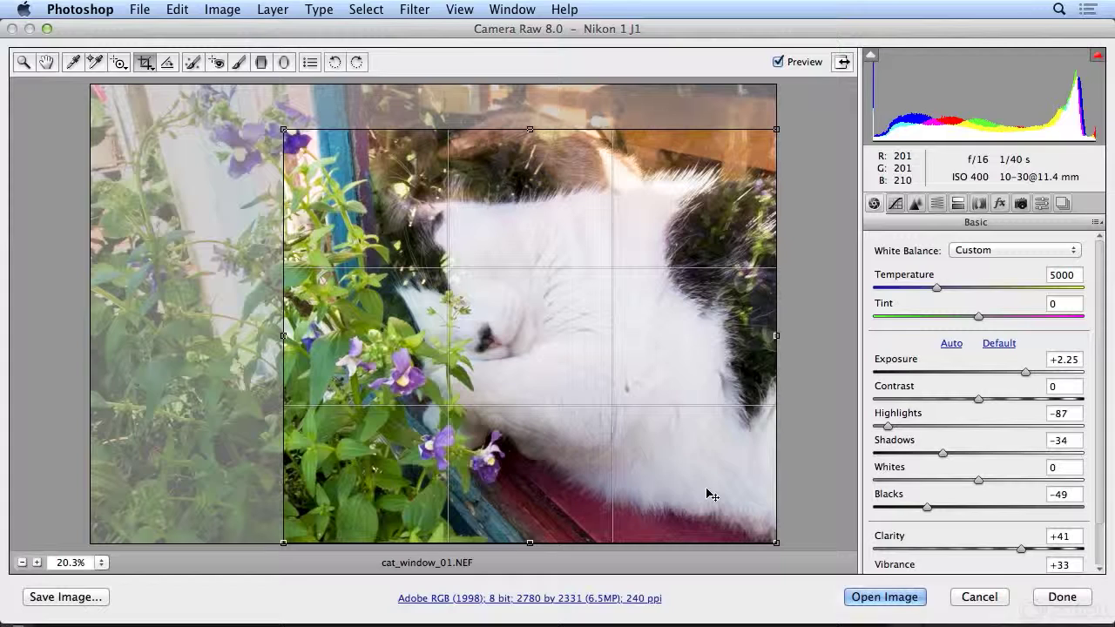
drag(529, 130, 526, 182)
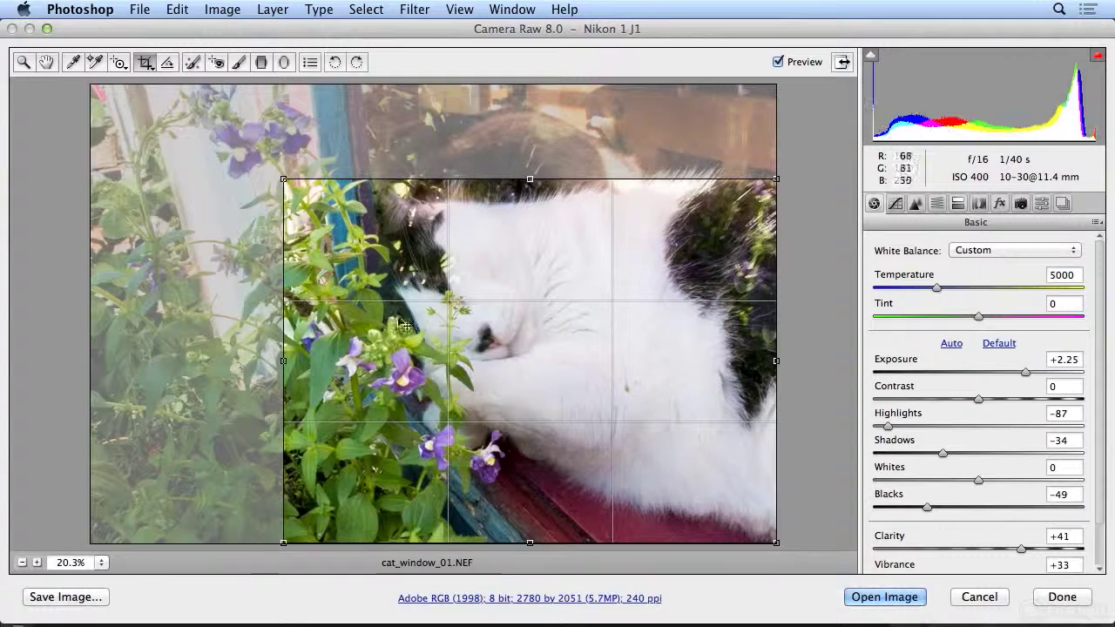
drag(283, 361, 317, 361)
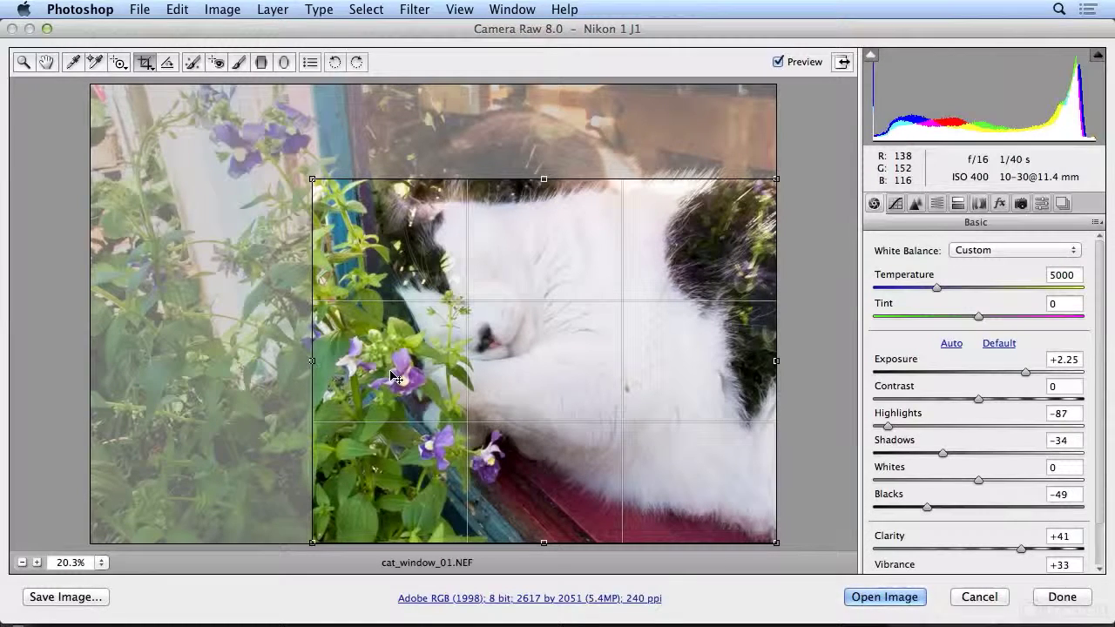
Step: Constrain the crop to a 4:5 ratio and slide it right, giving 2564 × 2051
click(144, 66)
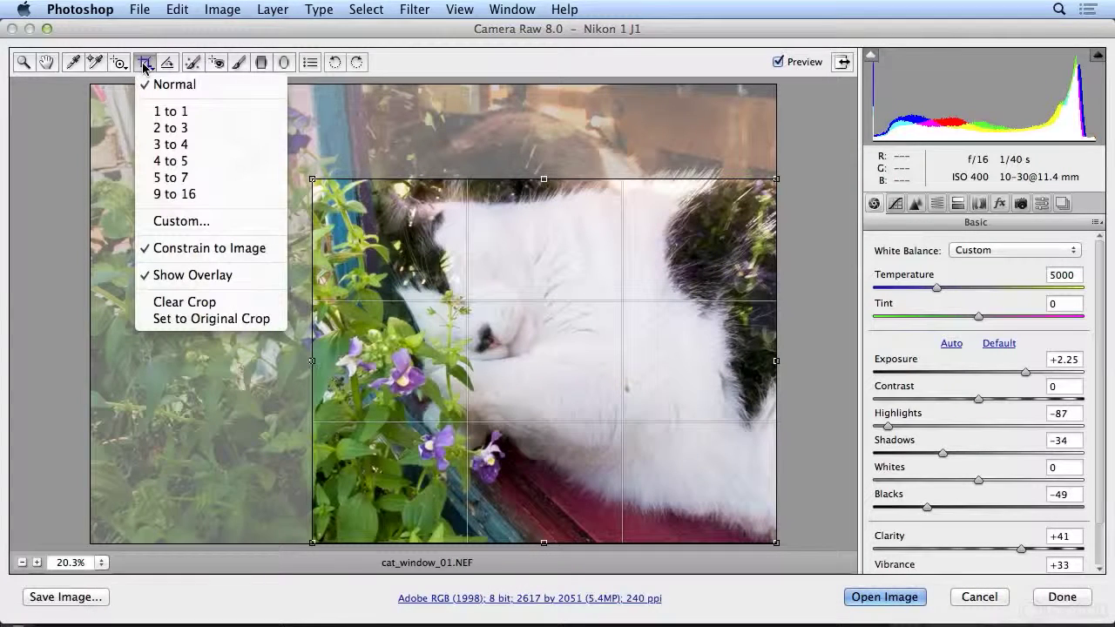
click(172, 161)
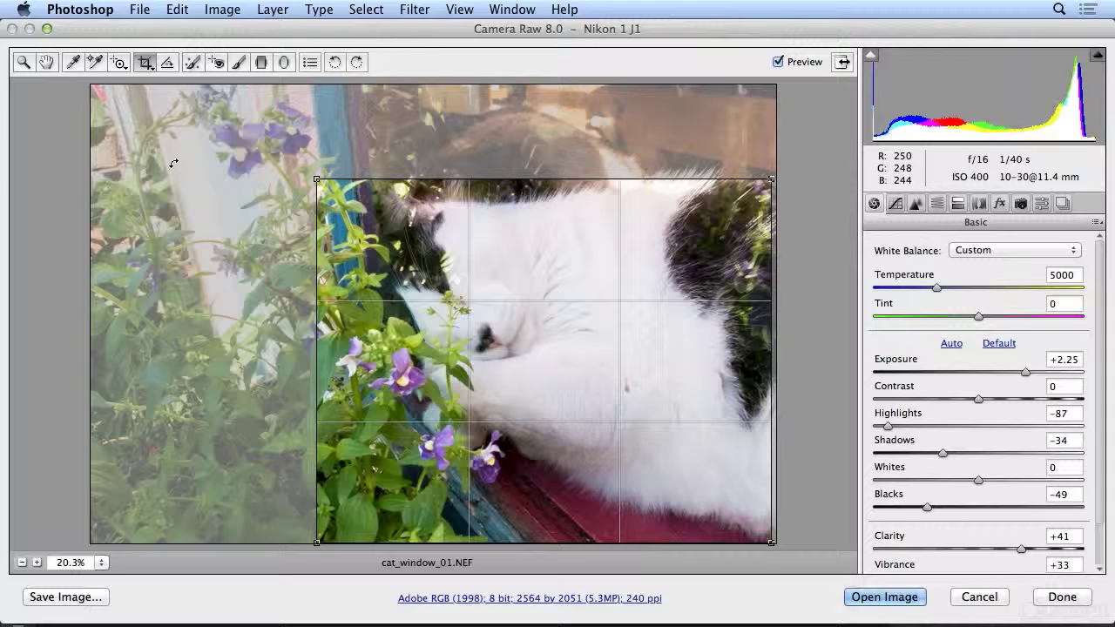
mouse_move(671, 378)
mouse_down()
mouse_move(615, 377)
mouse_move(671, 384)
mouse_up()
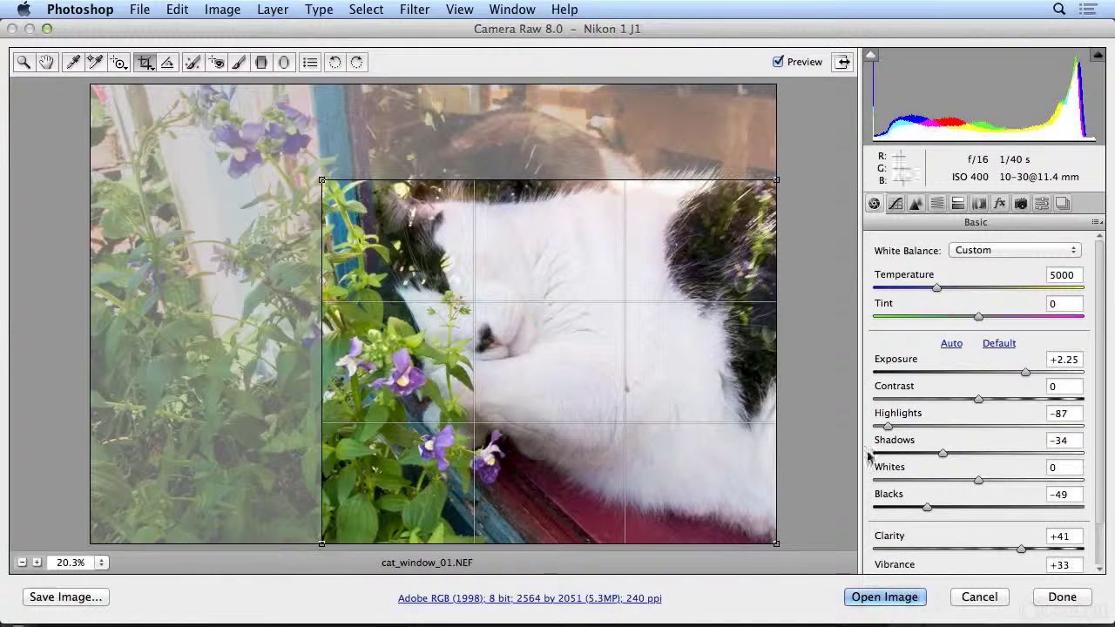
Step: Apply the crop, return to Bridge, and compare the cropped NEF with cat_window_01.jpg
click(1054, 596)
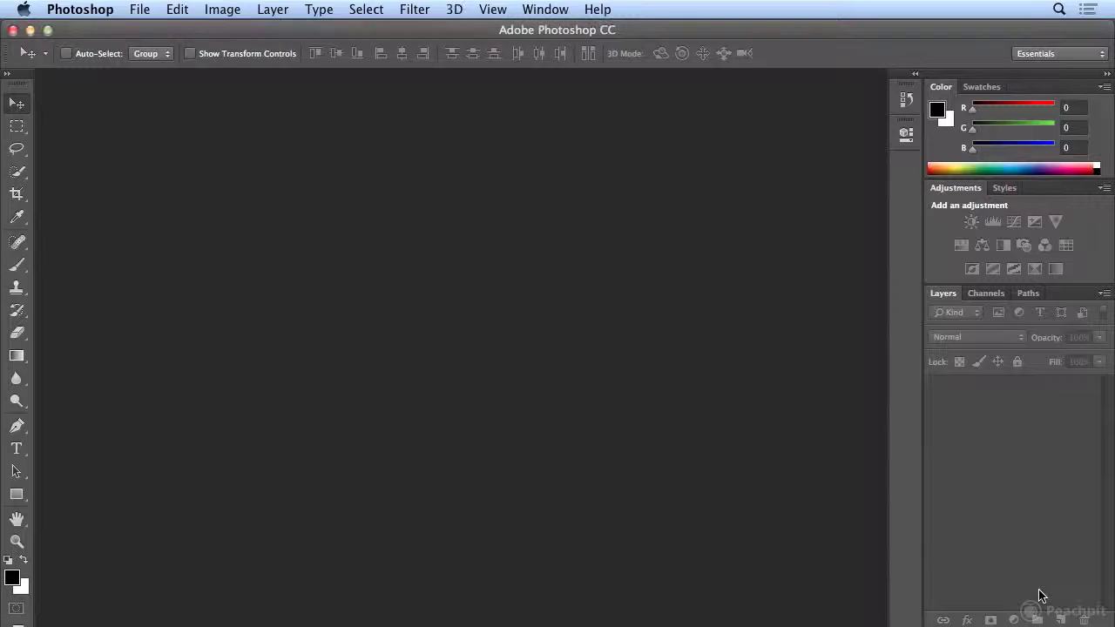
key(super+Tab)
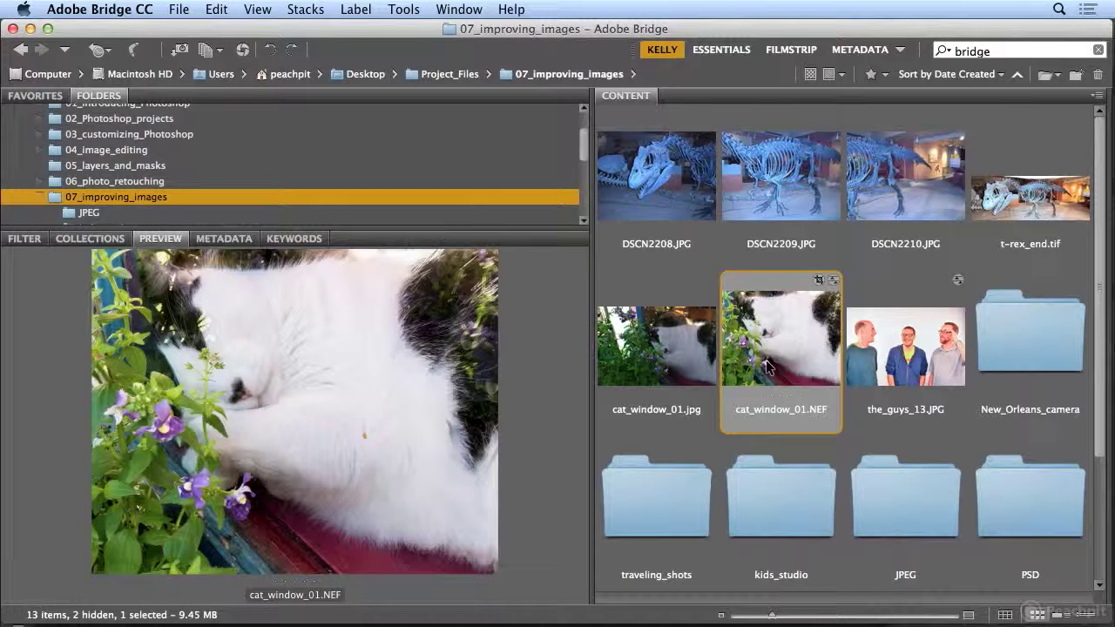
click(662, 364)
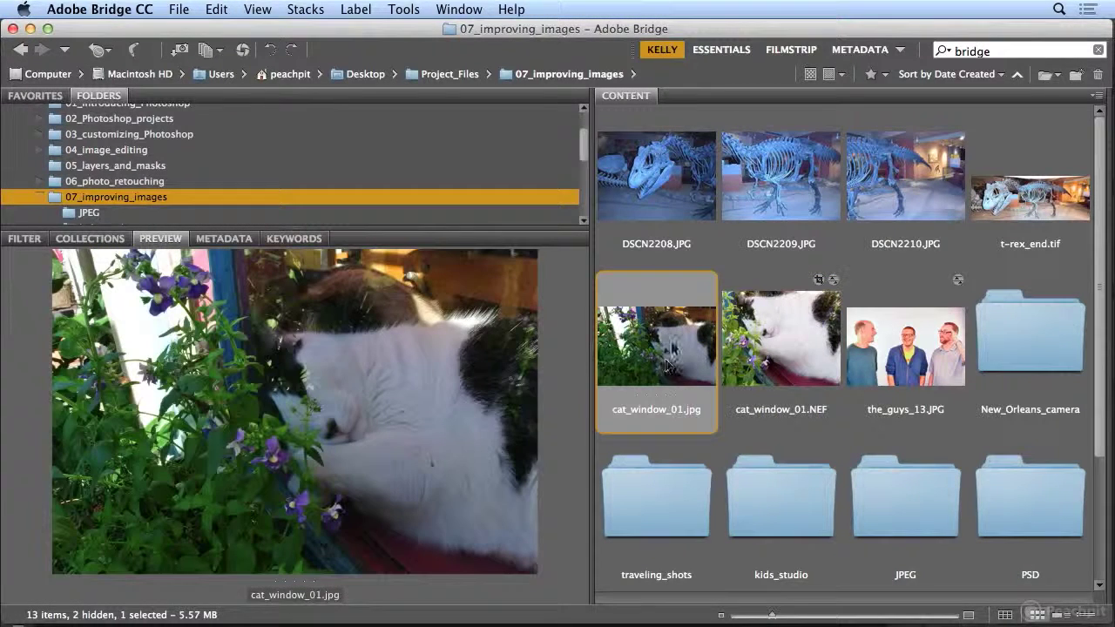
click(804, 380)
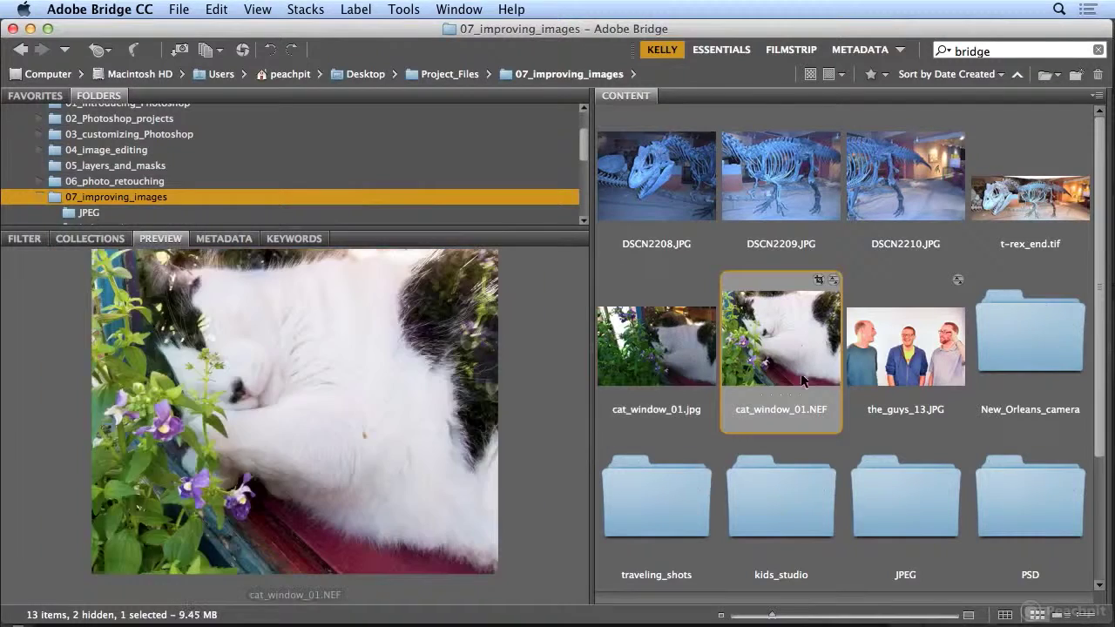
click(677, 373)
click(764, 375)
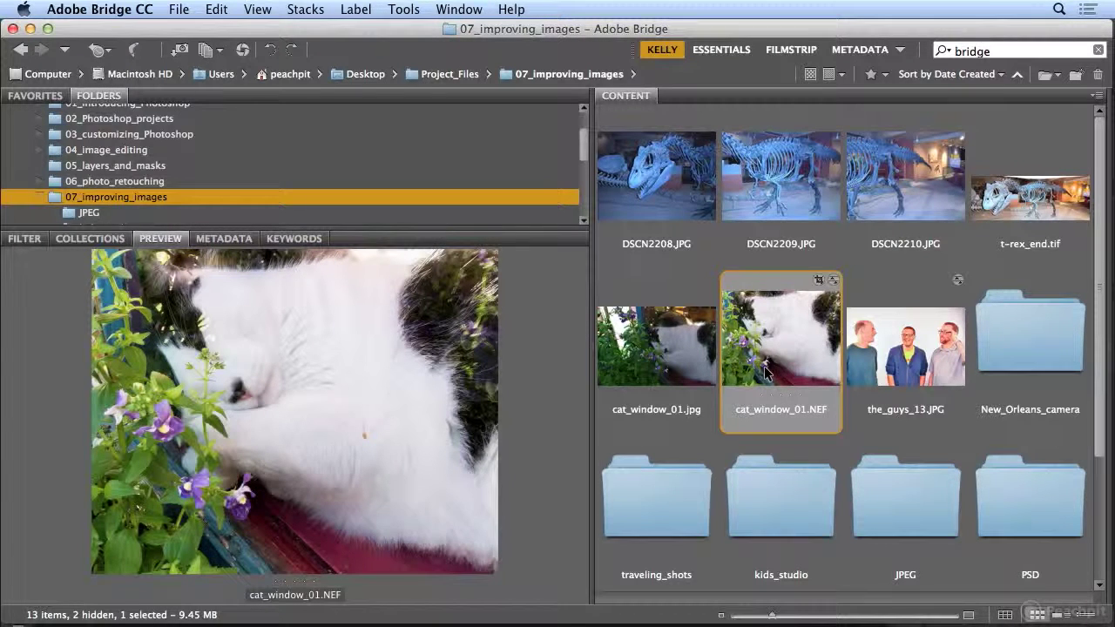
Step: Heal the brown speck on the cat's white fur from a clean fur source and apply it
double_click(765, 373)
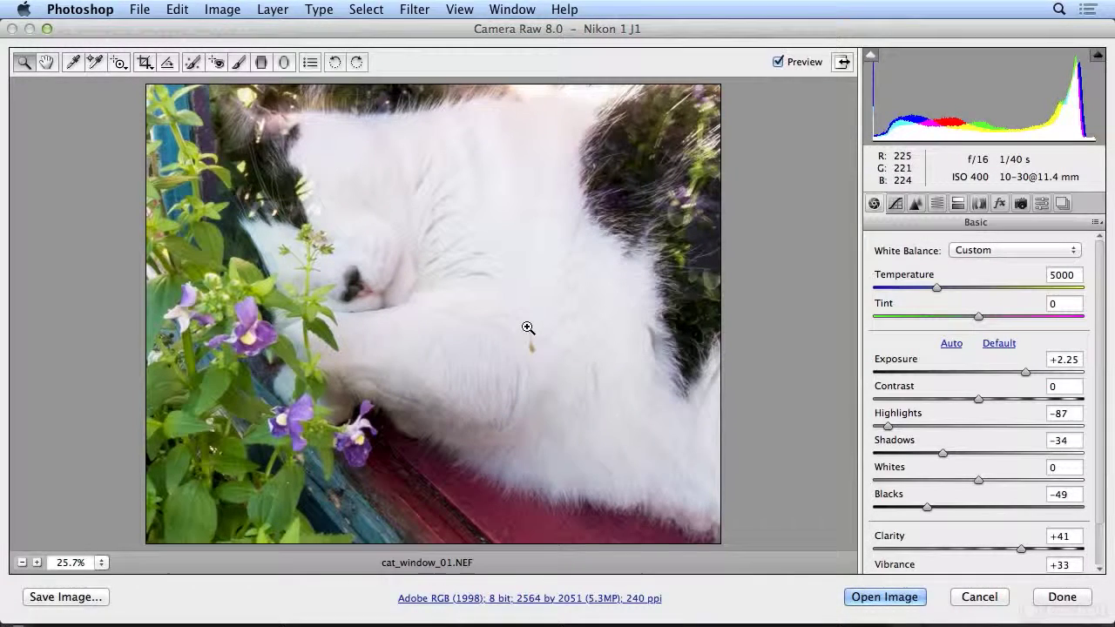
click(194, 62)
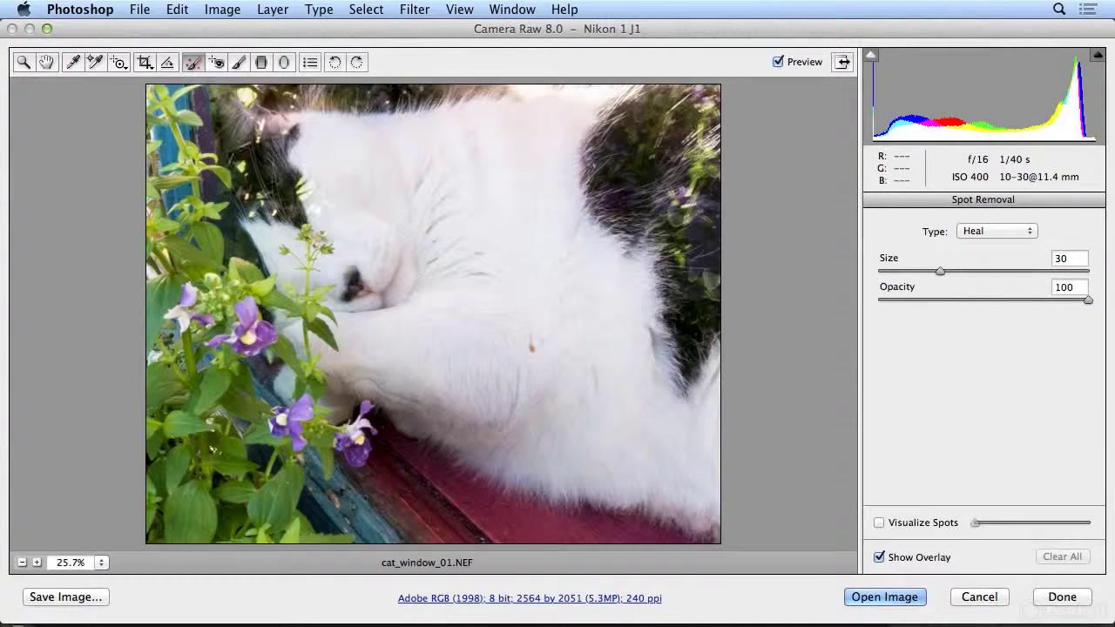
click(527, 336)
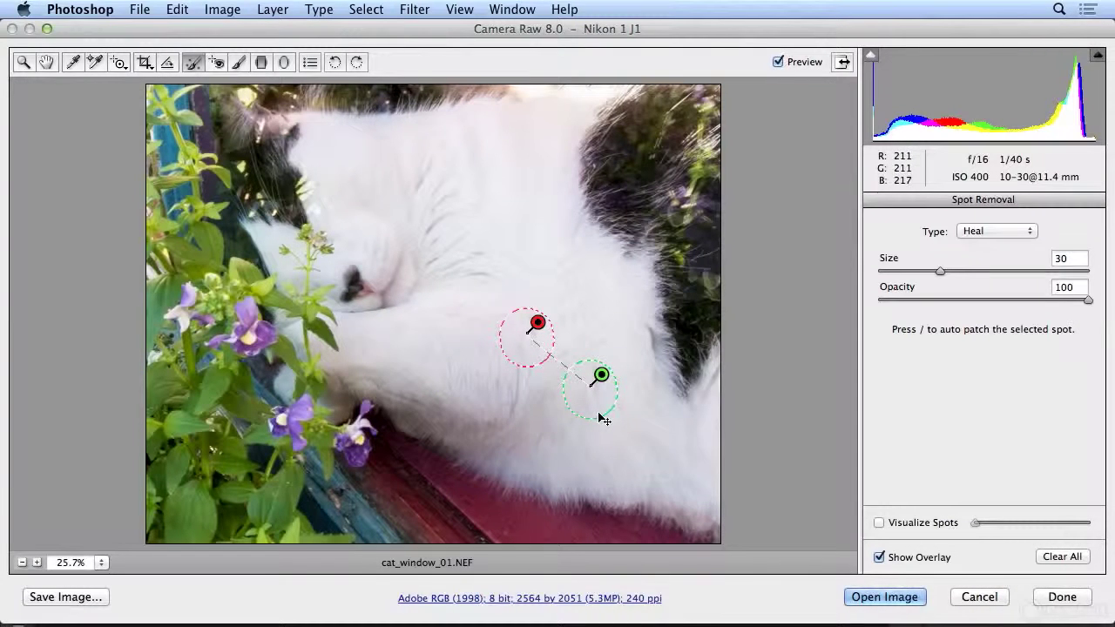
mouse_move(601, 418)
mouse_down()
mouse_move(609, 383)
mouse_move(560, 293)
mouse_move(513, 288)
mouse_move(488, 305)
mouse_move(495, 416)
mouse_move(562, 451)
mouse_up()
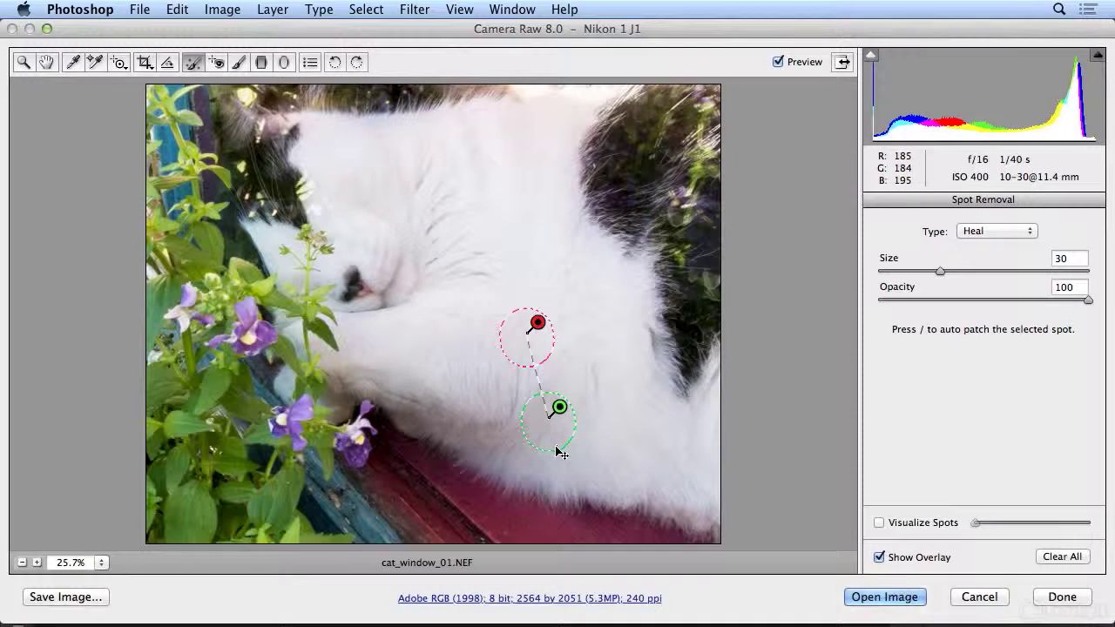
click(1062, 607)
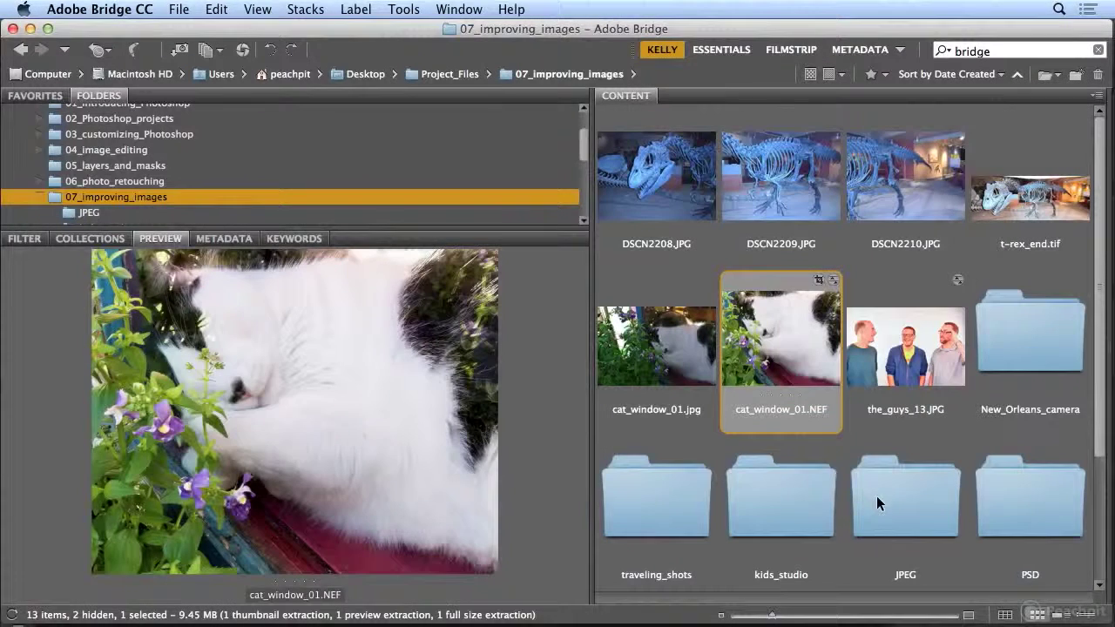
Step: Select the_guys_13.JPG and clear its existing Camera Raw settings
click(923, 366)
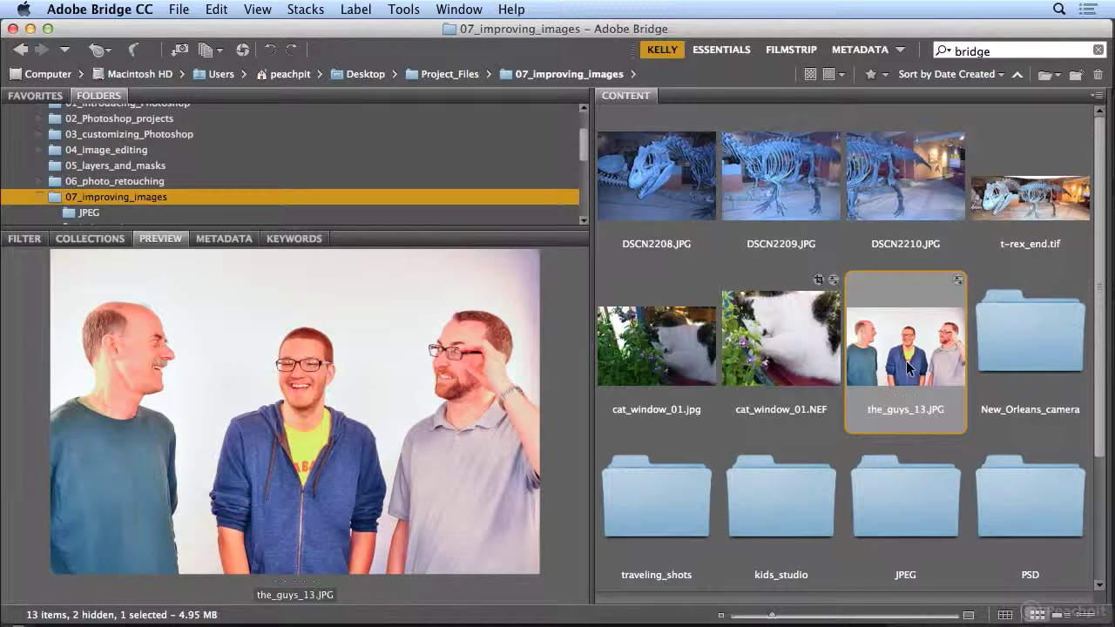
click(178, 8)
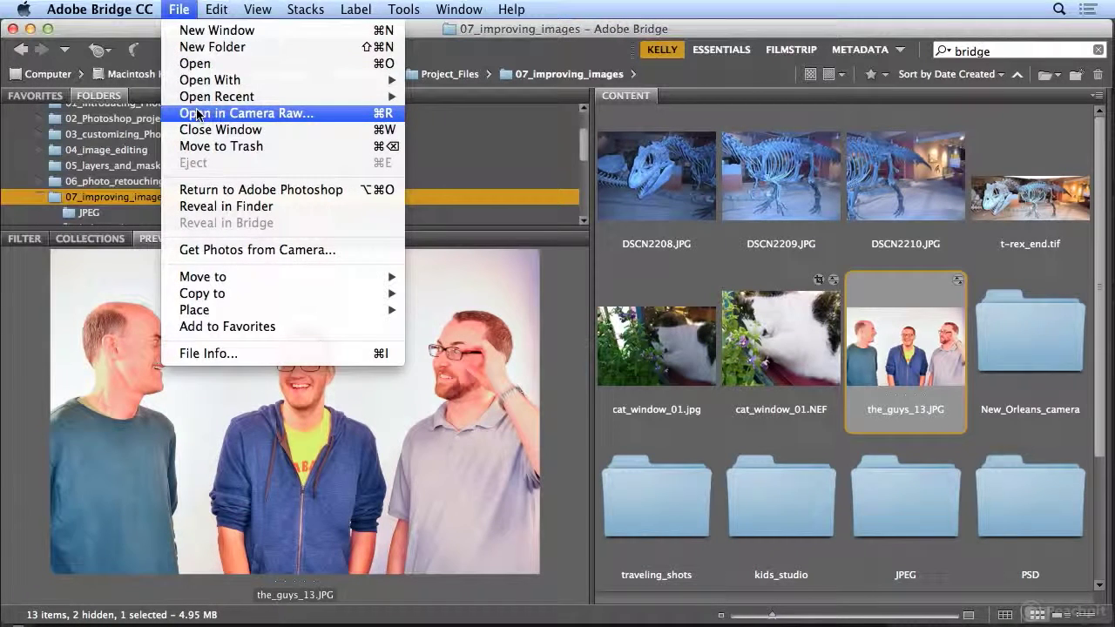
mouse_move(216, 9)
mouse_move(275, 225)
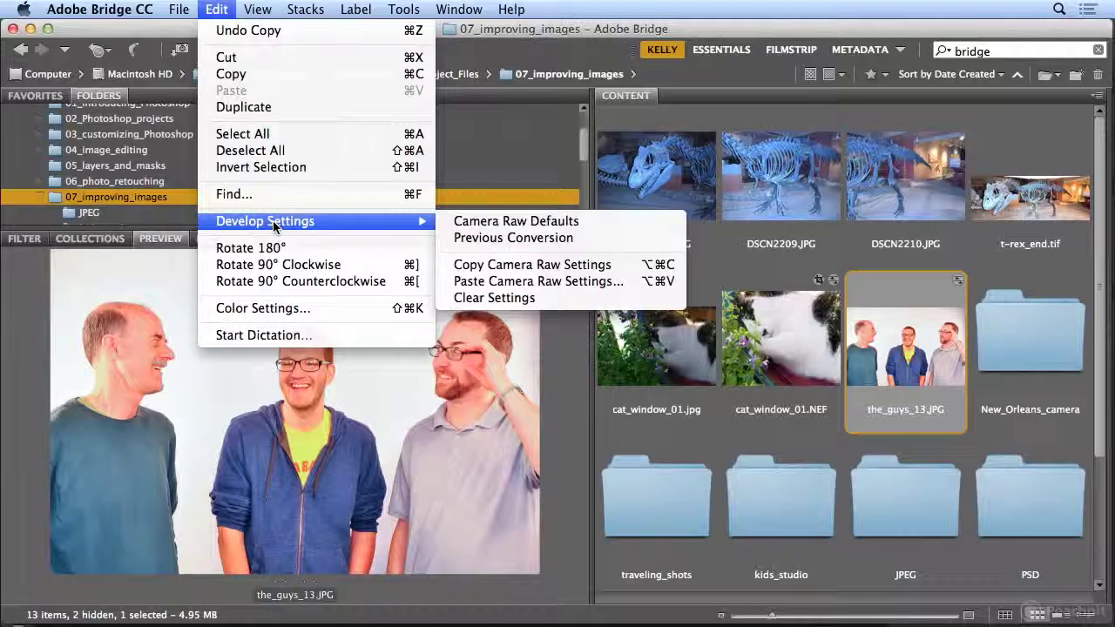
click(590, 301)
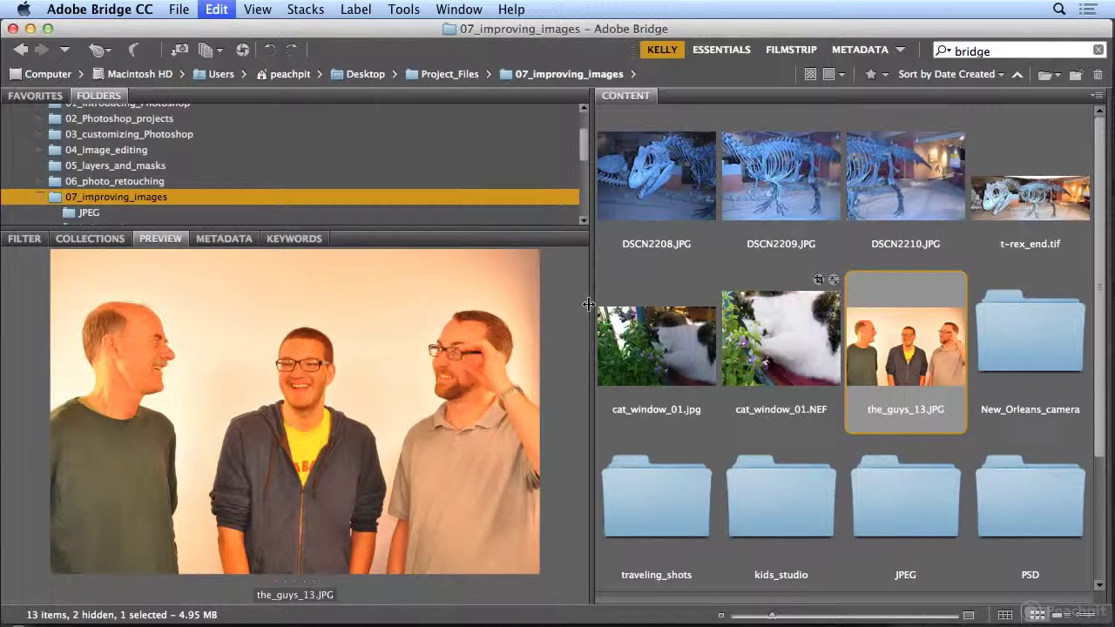
Step: Paste the copied Camera Raw settings onto the_guys_13.JPG and confirm
click(216, 11)
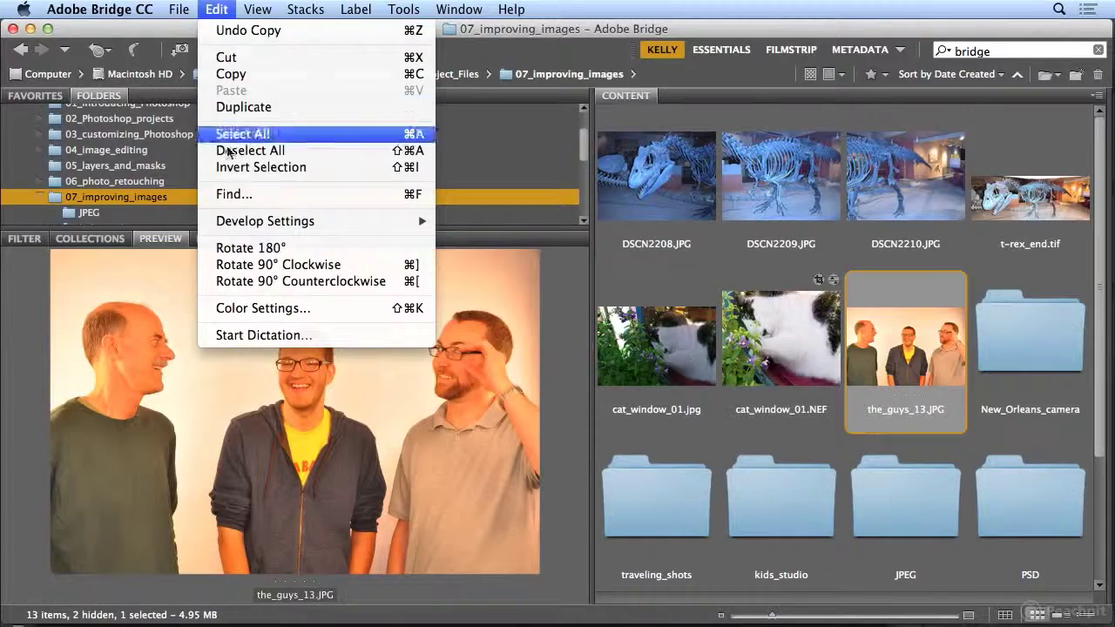
mouse_move(247, 222)
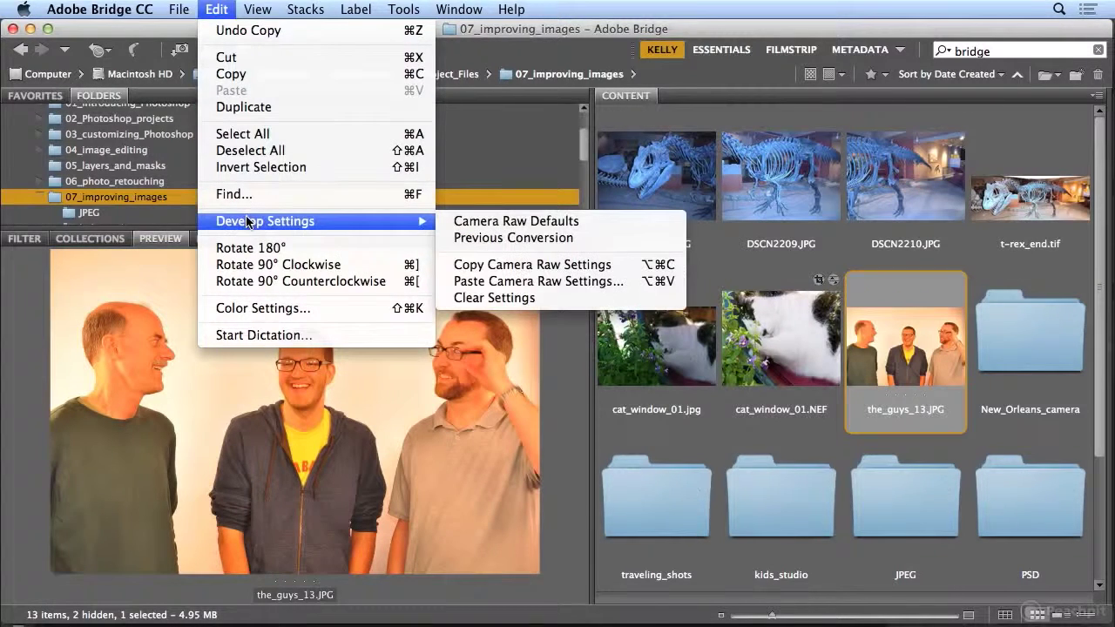
click(490, 281)
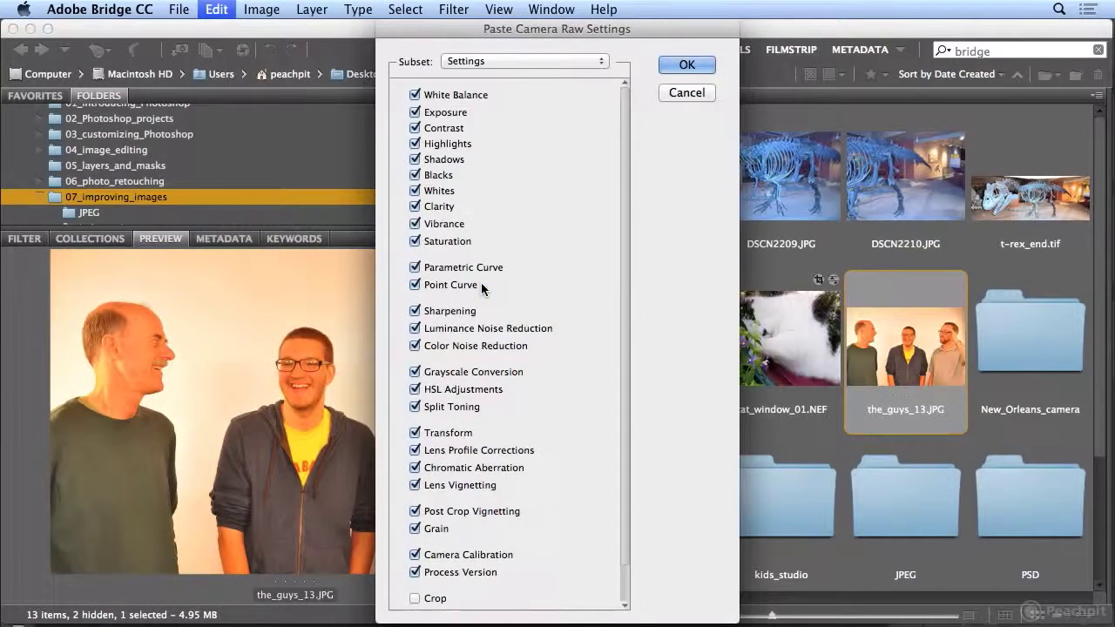
click(674, 63)
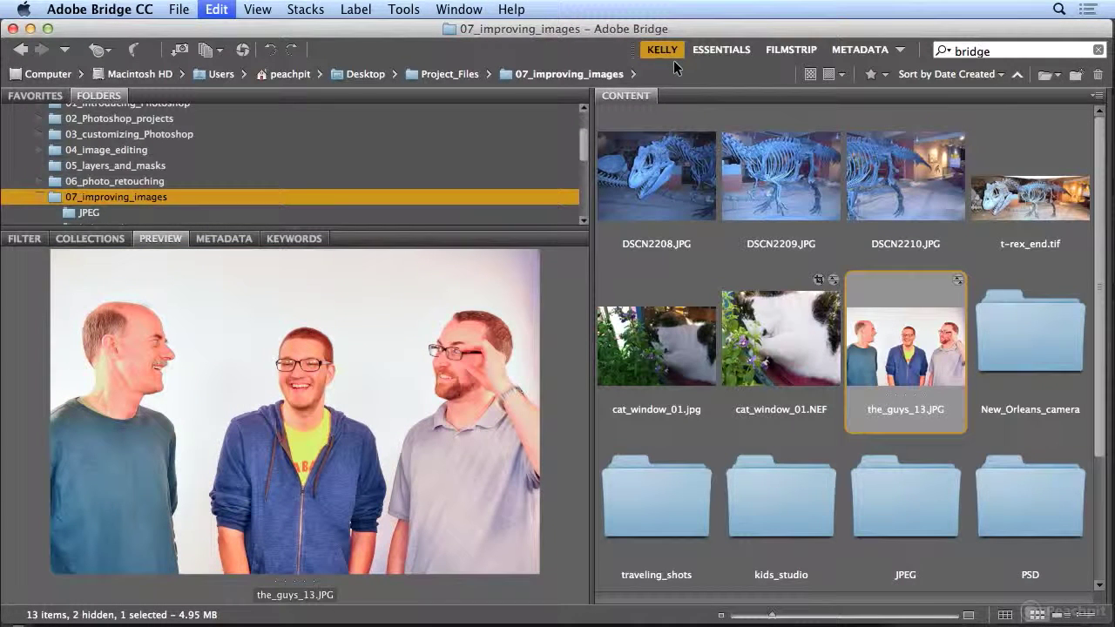
Step: Open the_guys_13.JPG in Camera Raw and draw a free-ratio (Normal) crop around the middle man
double_click(934, 355)
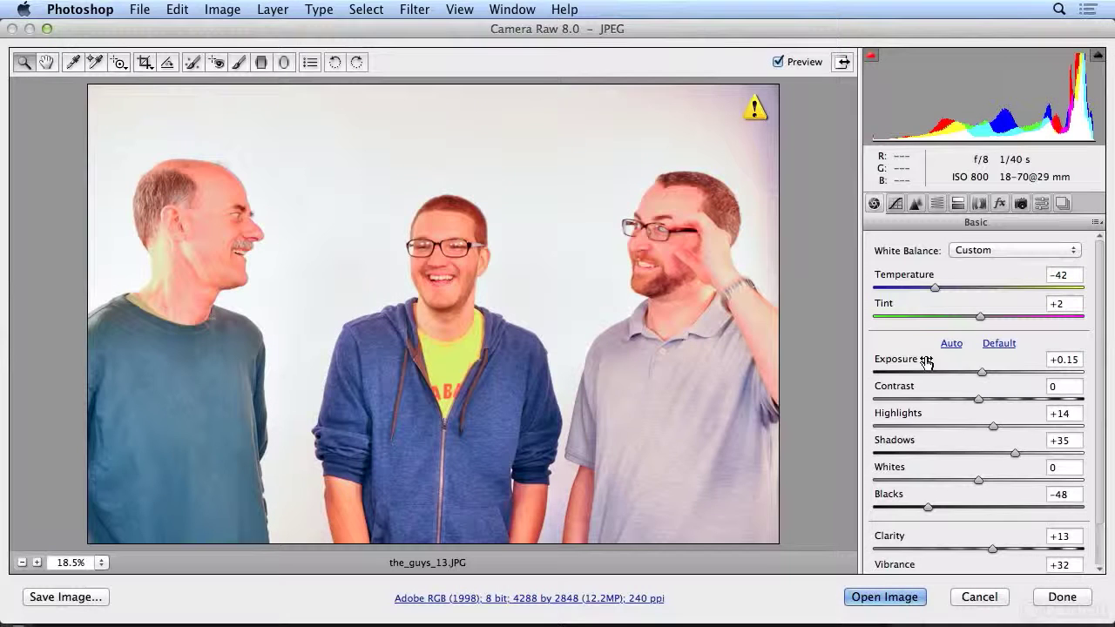
click(146, 62)
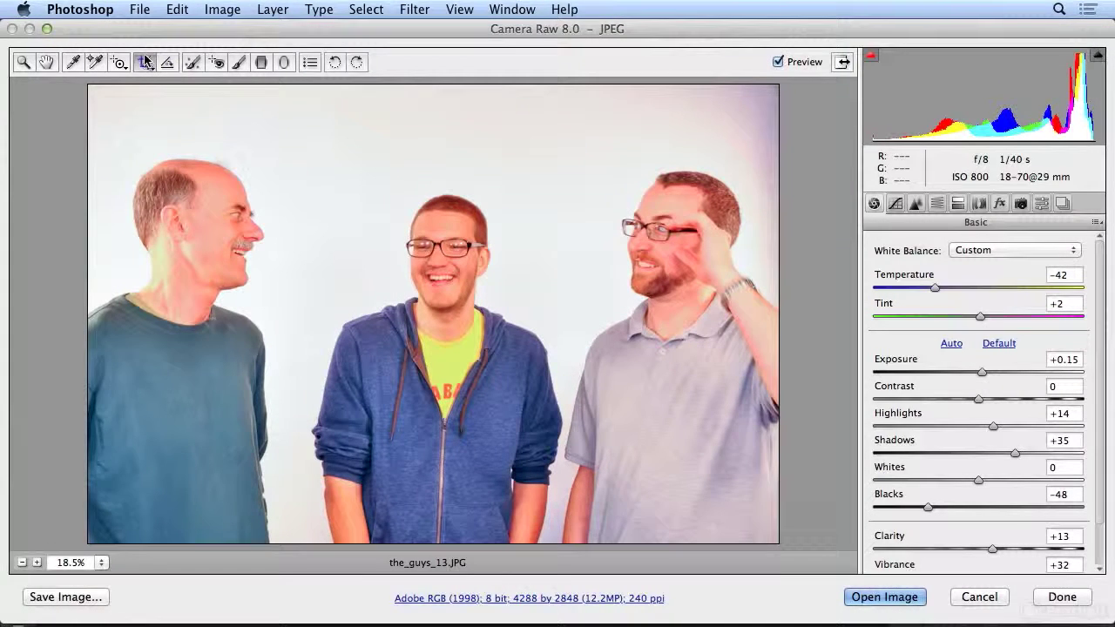
drag(267, 142, 545, 490)
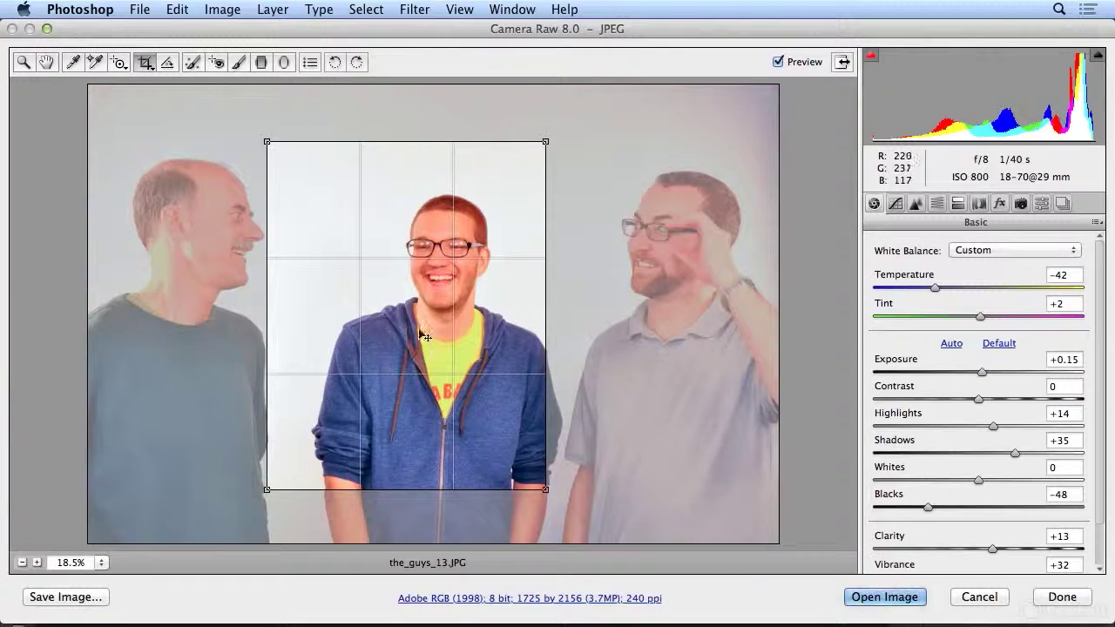
click(143, 67)
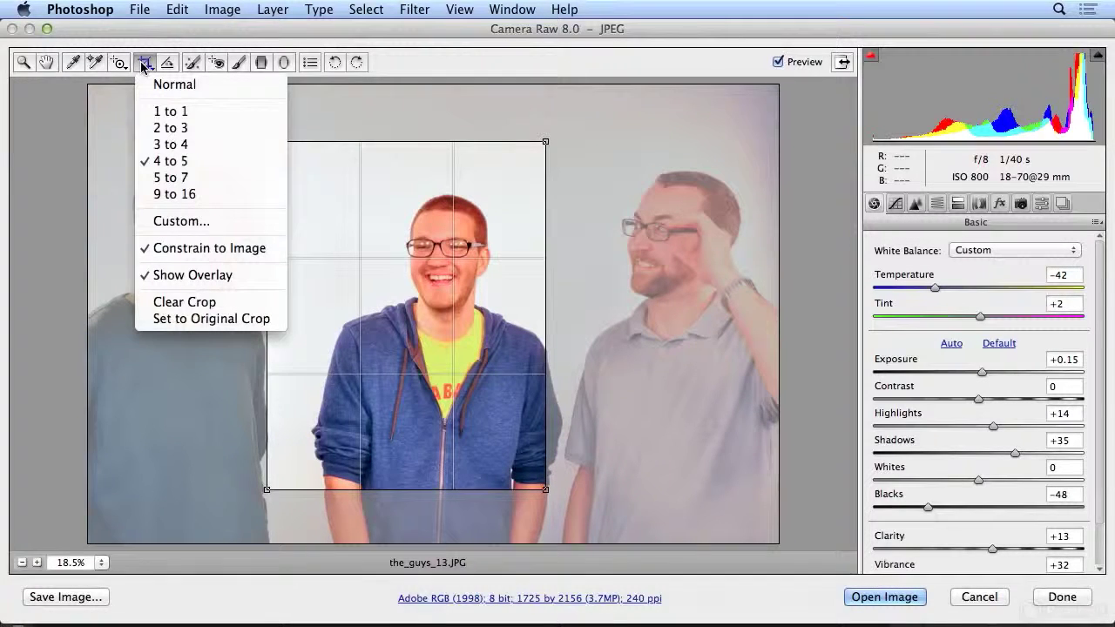
click(144, 83)
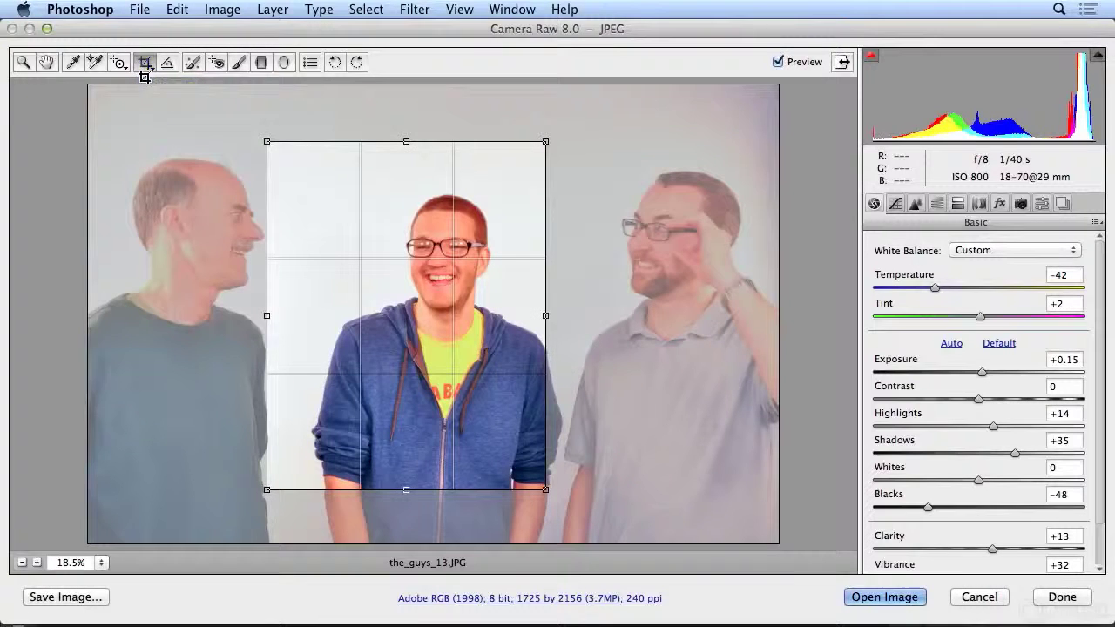
Step: Adjust all four crop edges to frame the middle man at 1374 × 1773
drag(267, 142, 312, 156)
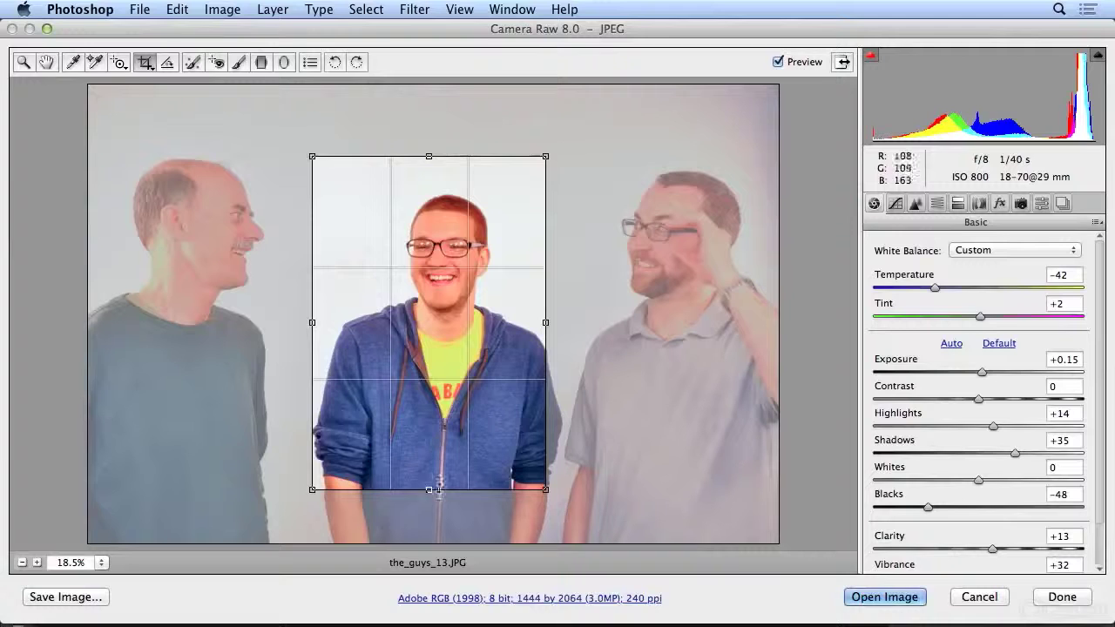
drag(425, 492, 426, 435)
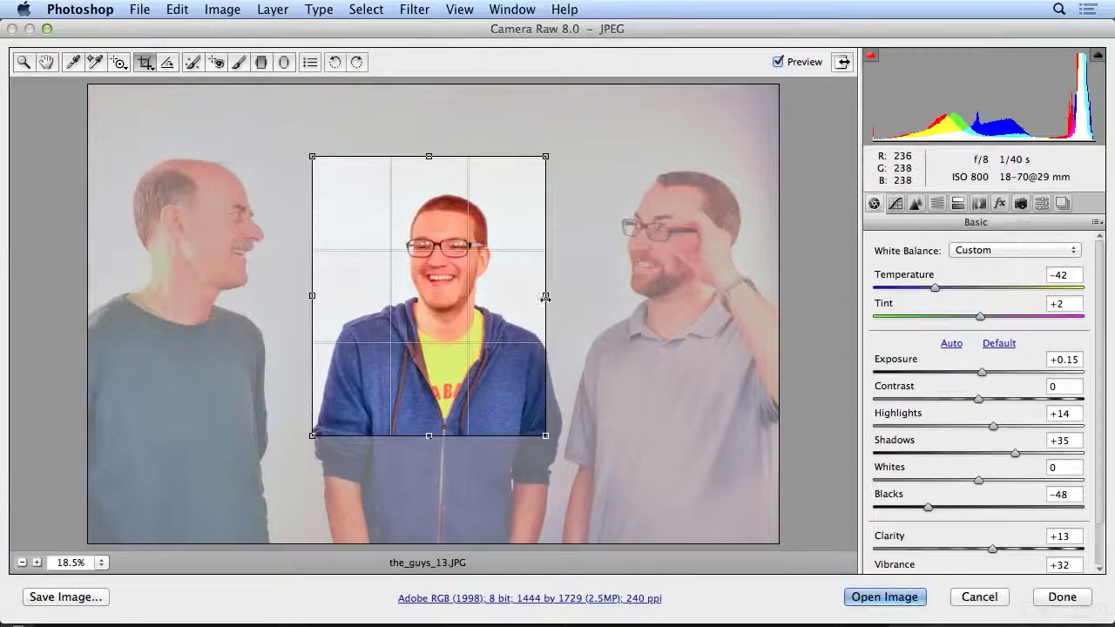
drag(546, 296, 562, 297)
drag(309, 297, 330, 296)
drag(564, 296, 554, 296)
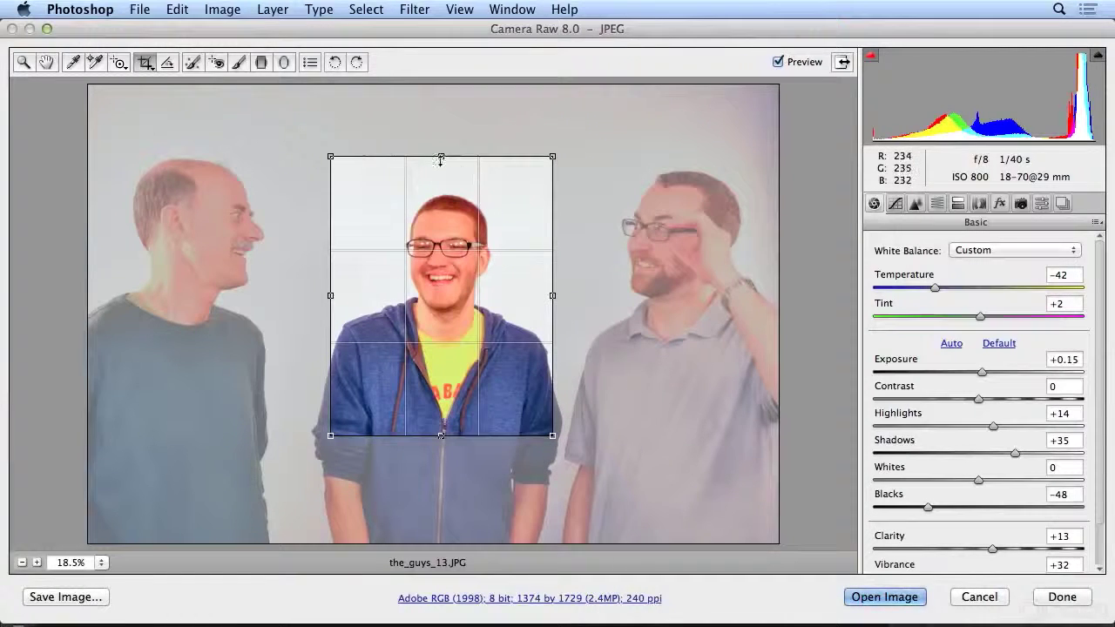
drag(441, 157, 441, 149)
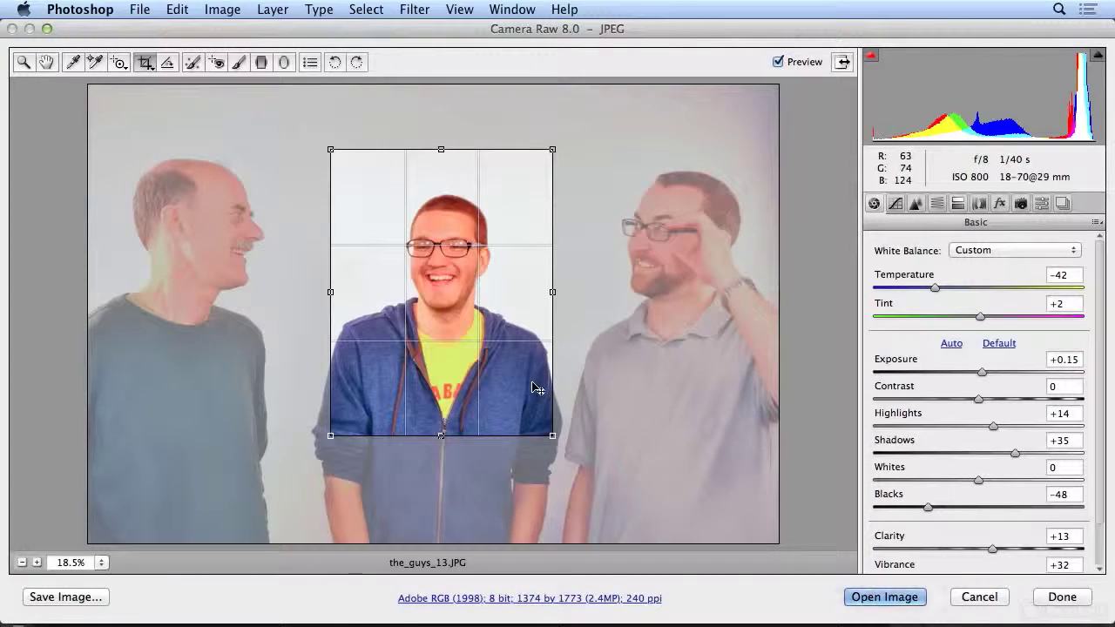
Step: Add a dark post-crop vignette with amount -74
click(1000, 206)
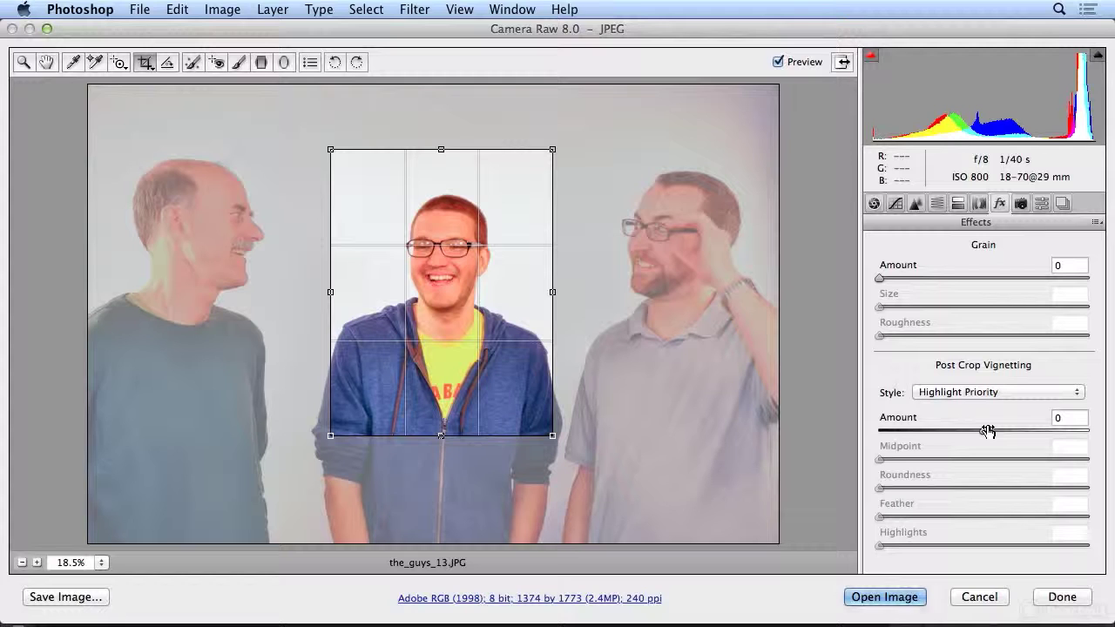
drag(982, 427, 1057, 442)
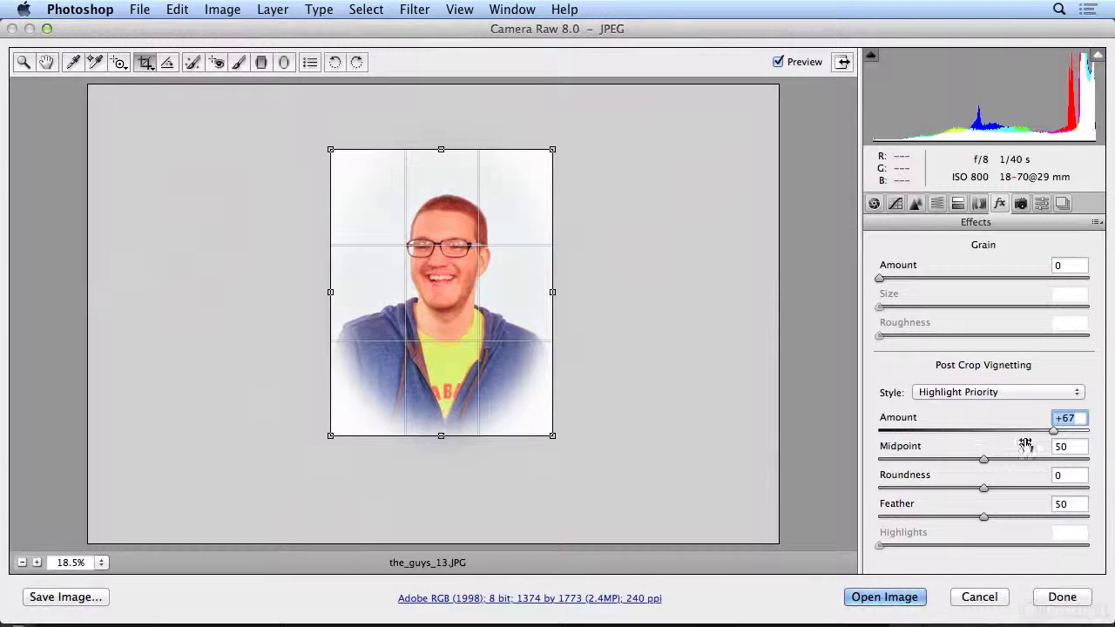
drag(1053, 429, 908, 424)
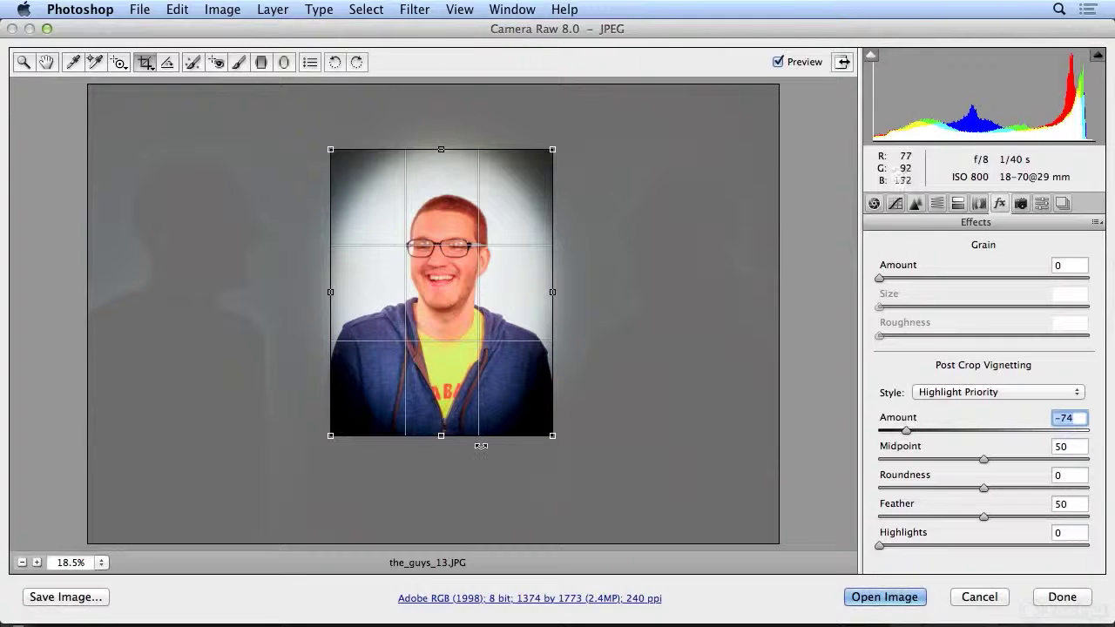
Step: Tighten the crop to the man's head and shoulders at 1119 × 1481
drag(441, 434, 441, 389)
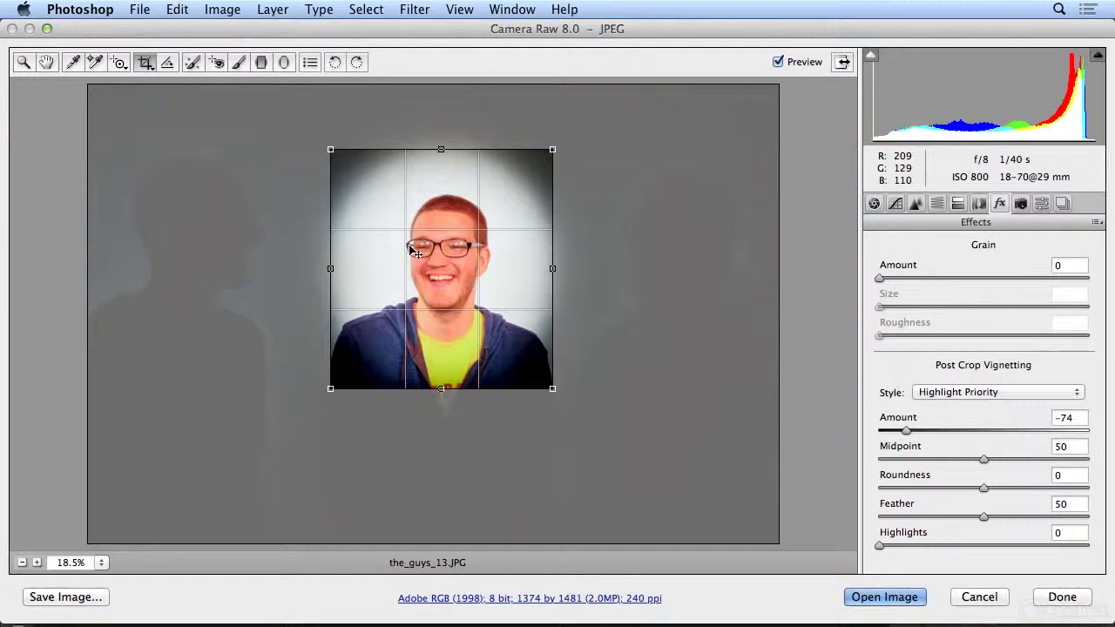
drag(330, 270, 371, 272)
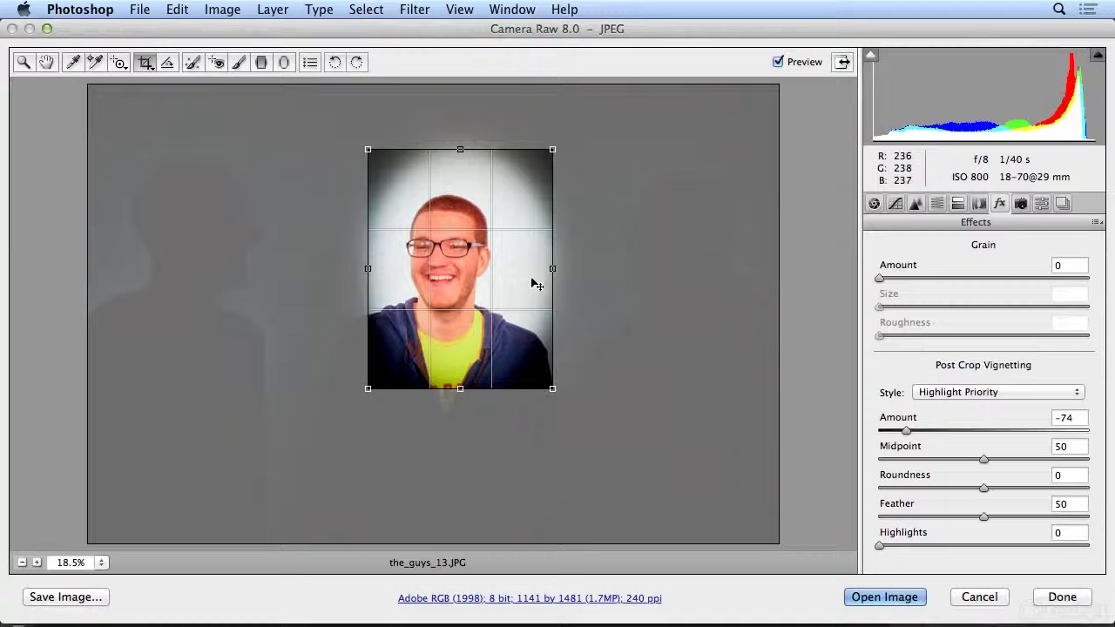
drag(552, 269, 518, 268)
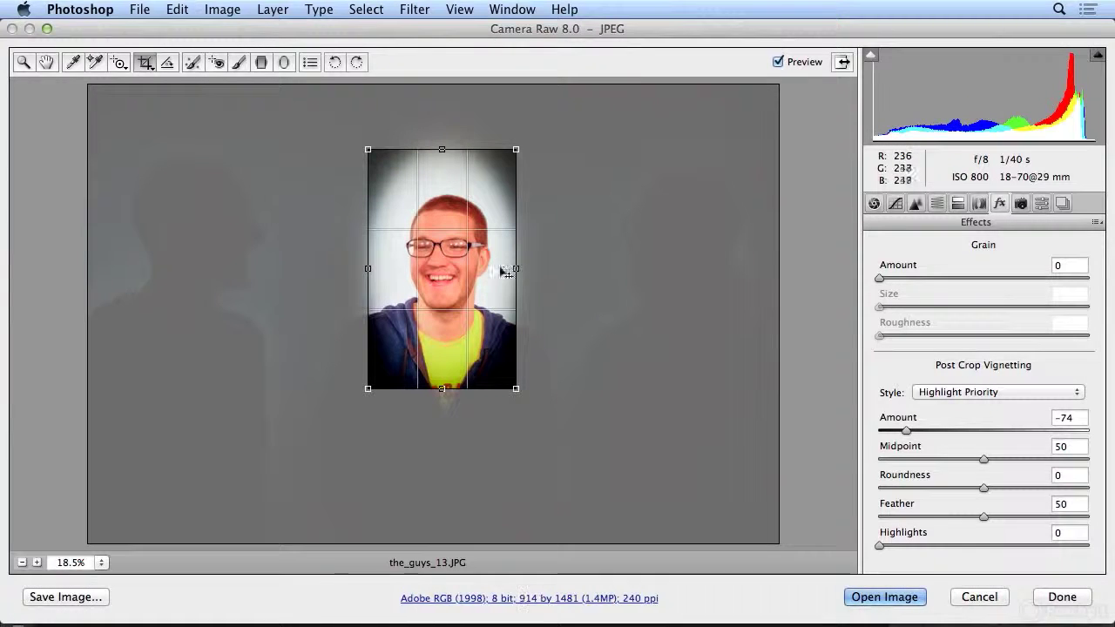
drag(366, 269, 355, 270)
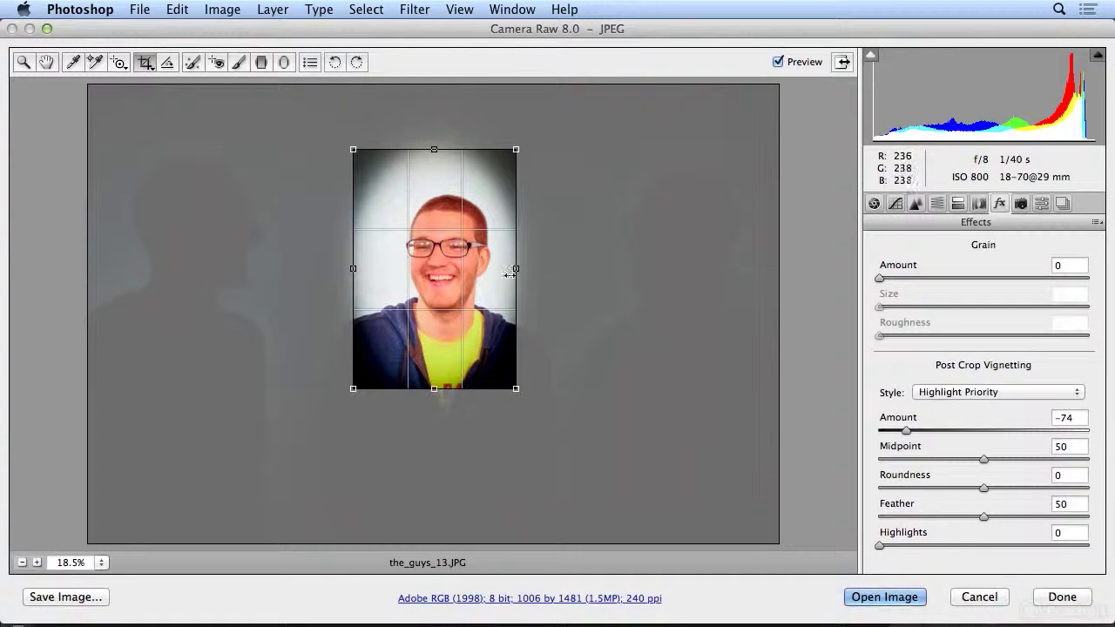
drag(516, 269, 533, 269)
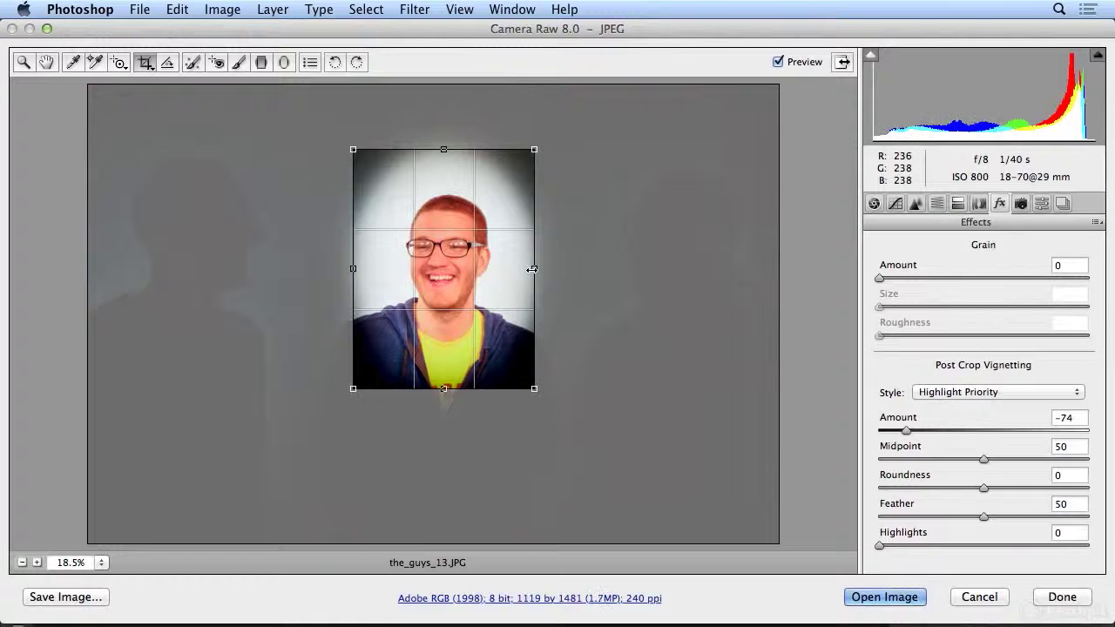
Step: Set vignette amount -78, midpoint 16, roundness -78, feather 0, and trim crop top to 1119 × 1373
drag(905, 431, 943, 432)
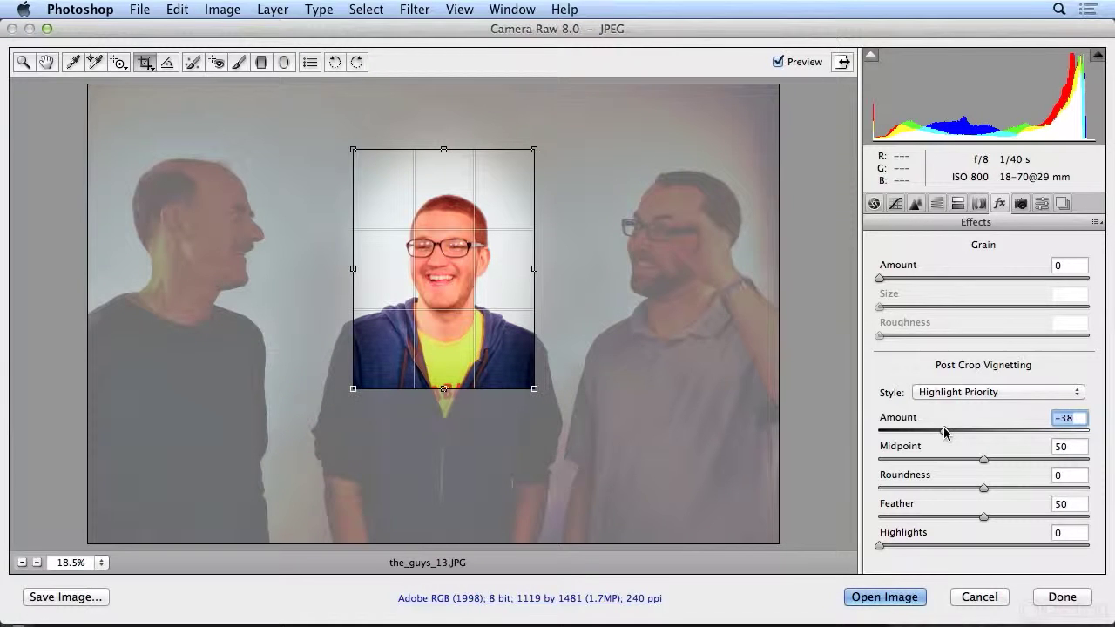
drag(982, 466, 903, 494)
drag(983, 517, 859, 521)
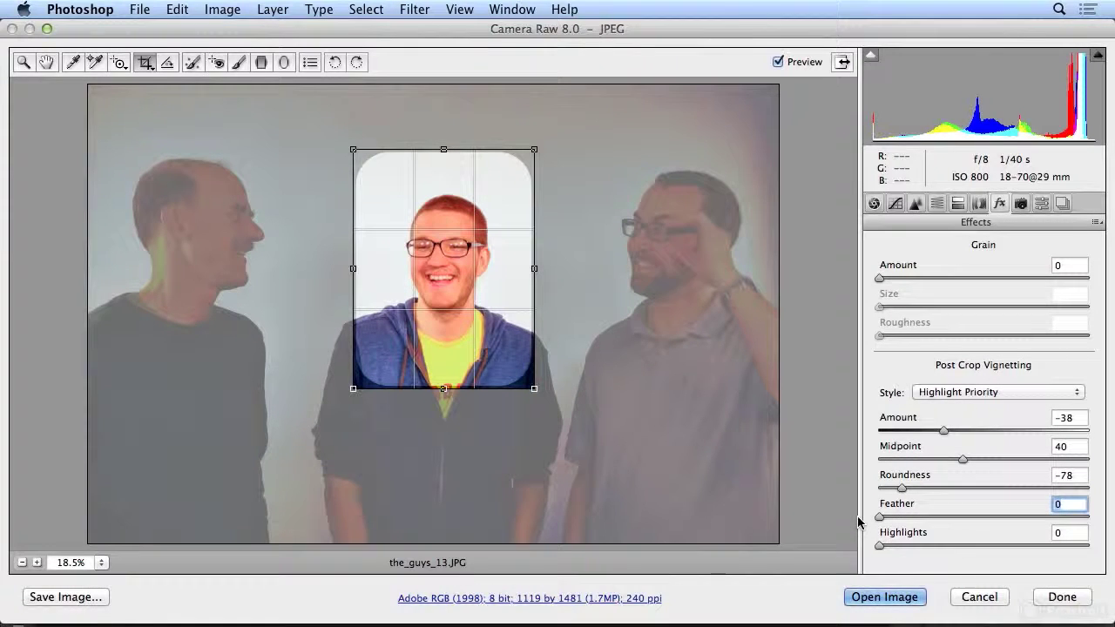
drag(444, 150, 446, 174)
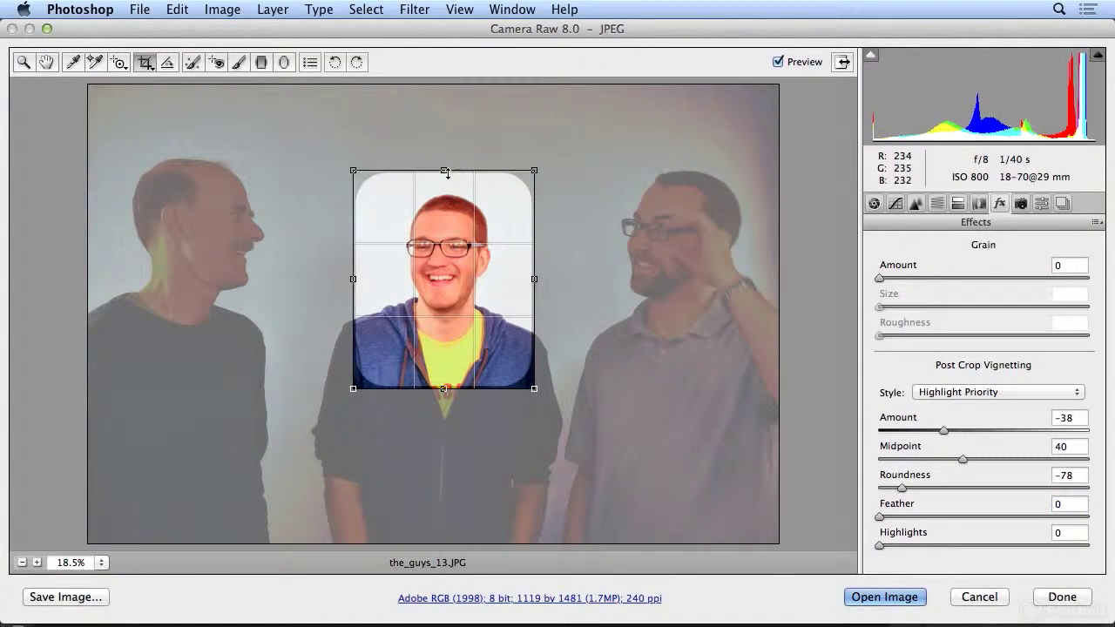
drag(943, 430, 901, 430)
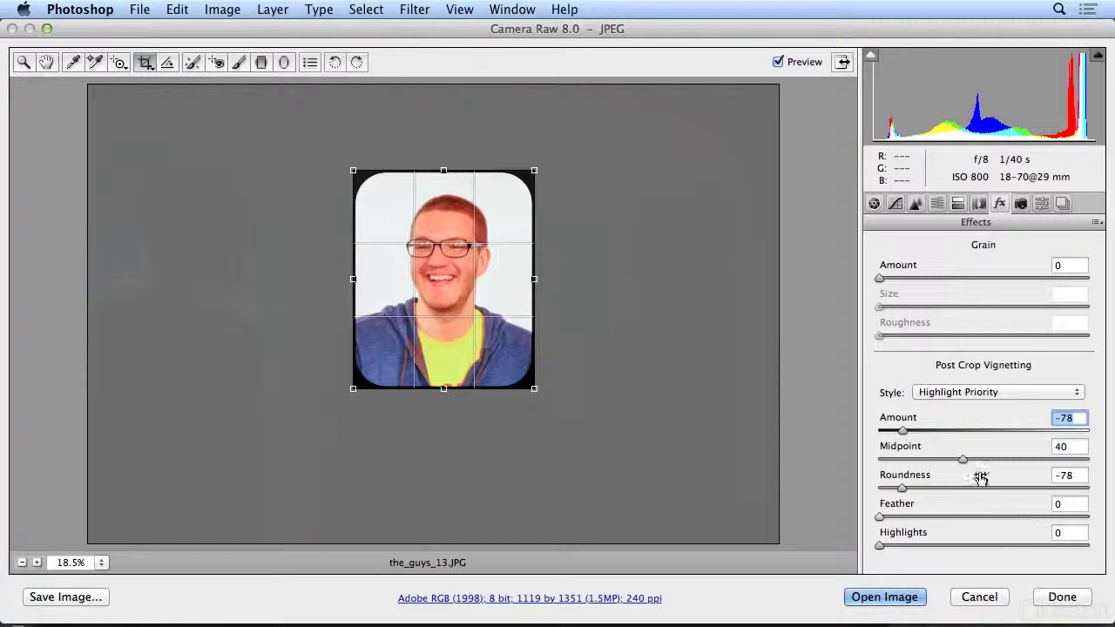
drag(961, 458, 911, 469)
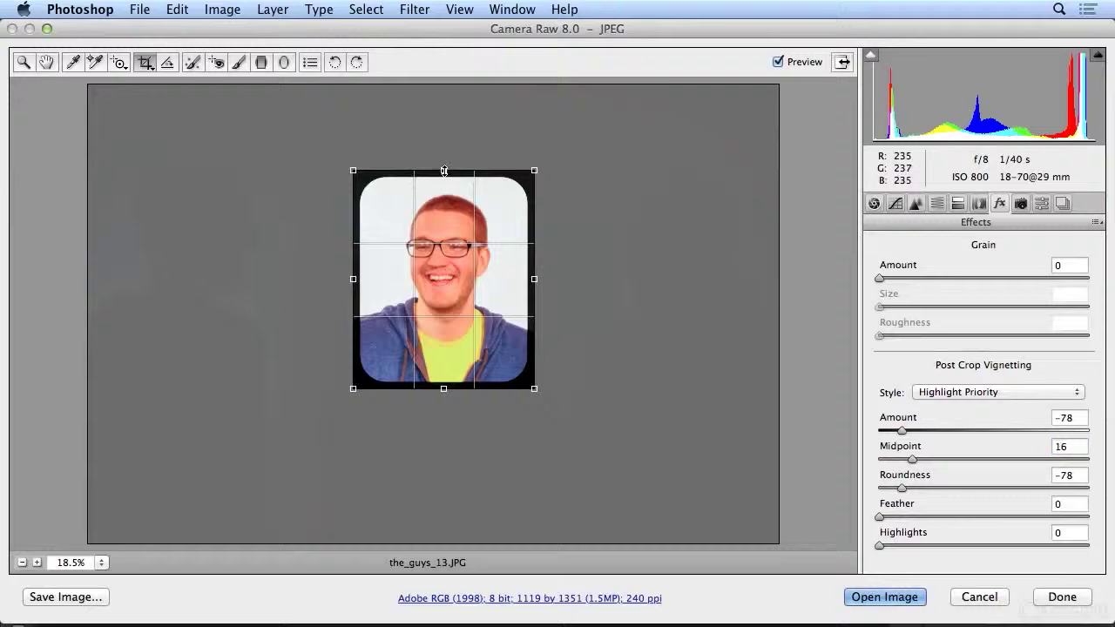
drag(444, 170, 444, 167)
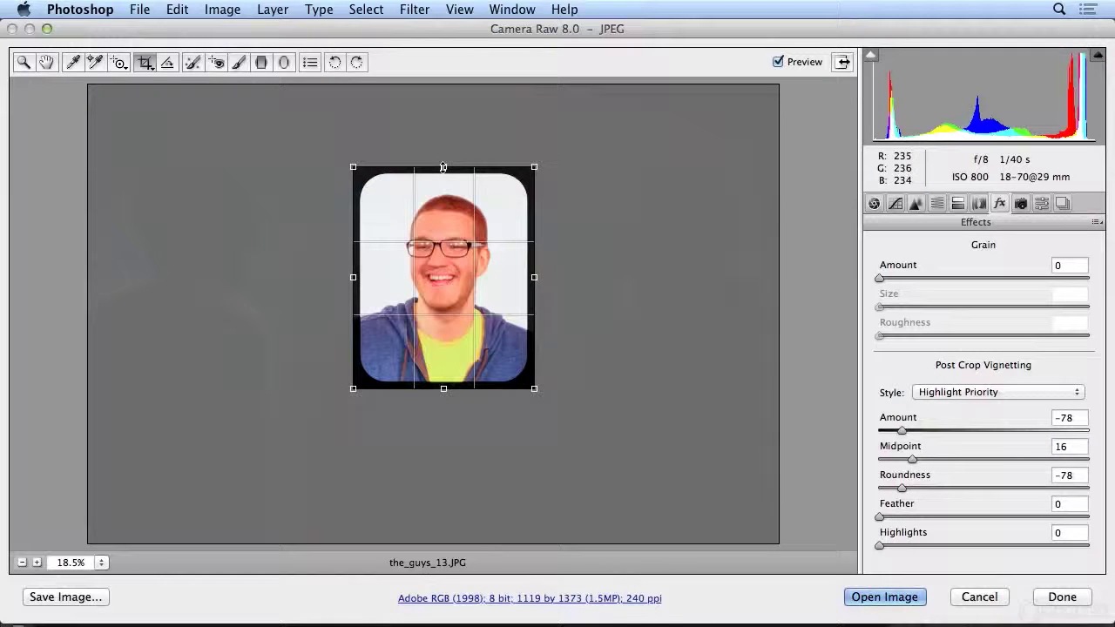
Step: Apply the Camera Raw edits to the_guys_13.JPG and close Camera Raw
click(1062, 596)
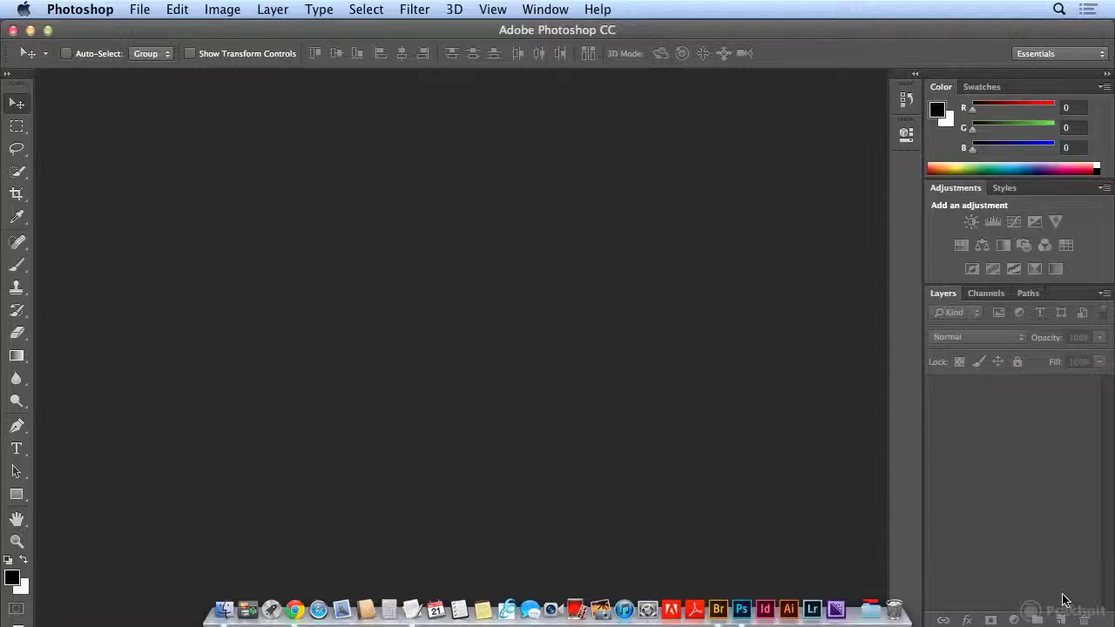